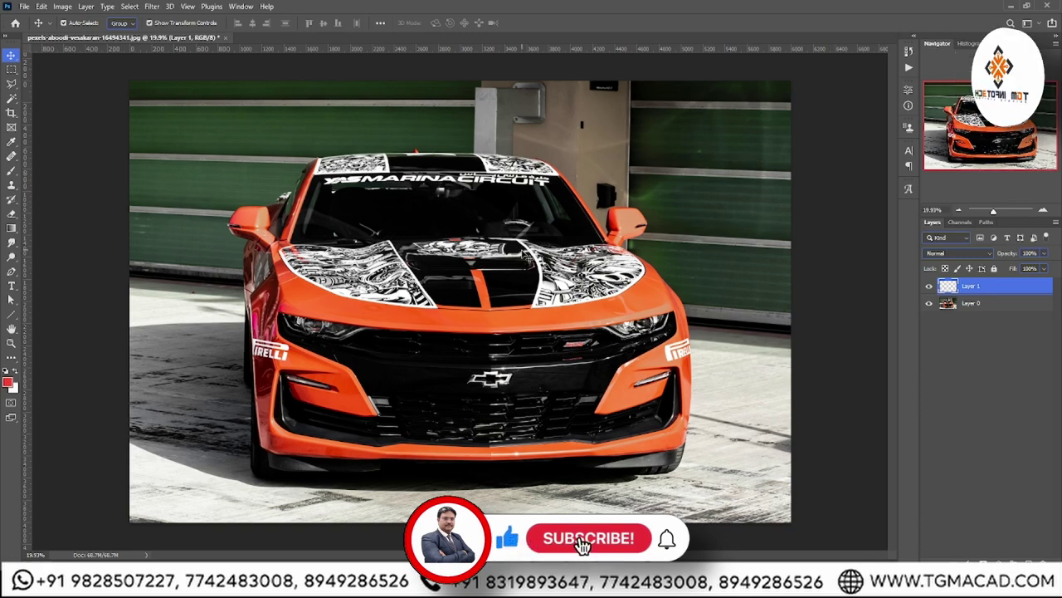
Begin creating a new document while the car photo is open
left_click(24, 7)
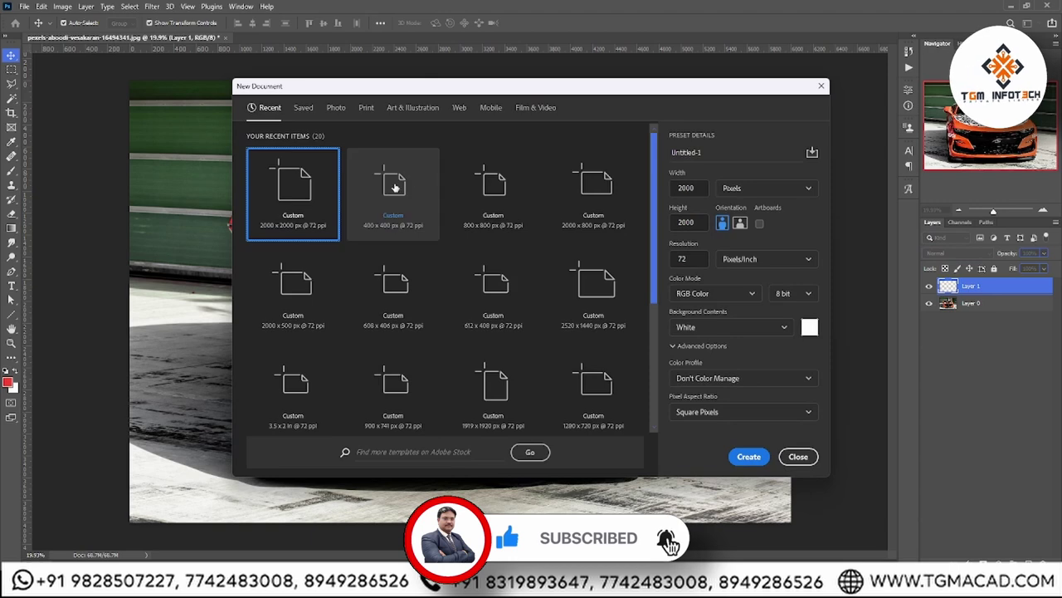
Create a 2000 × 2000 px document and reduce it to one transparent Layer 1
left_click(749, 456)
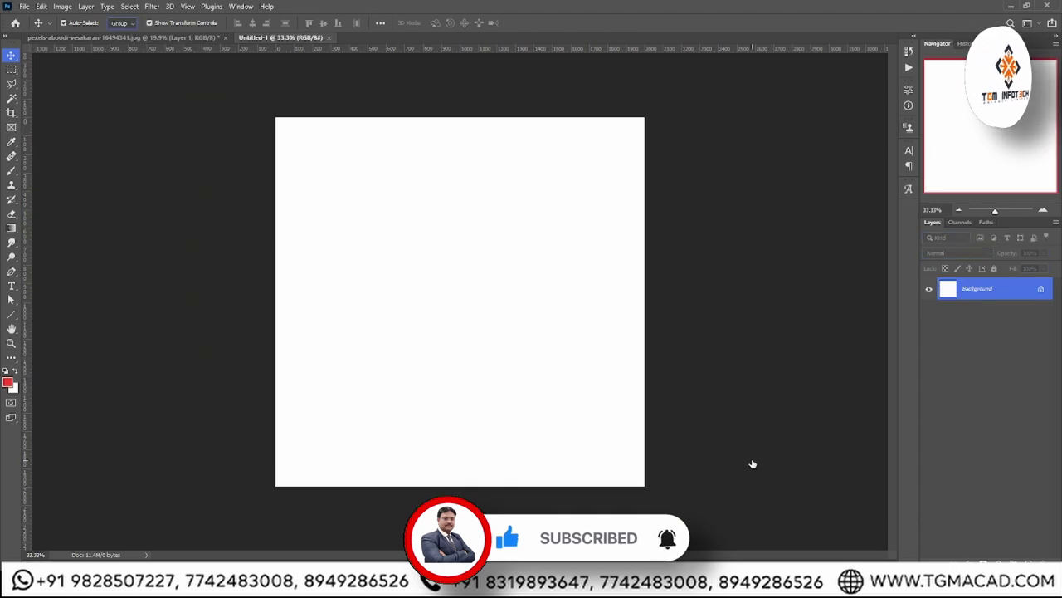
left_click(1041, 288)
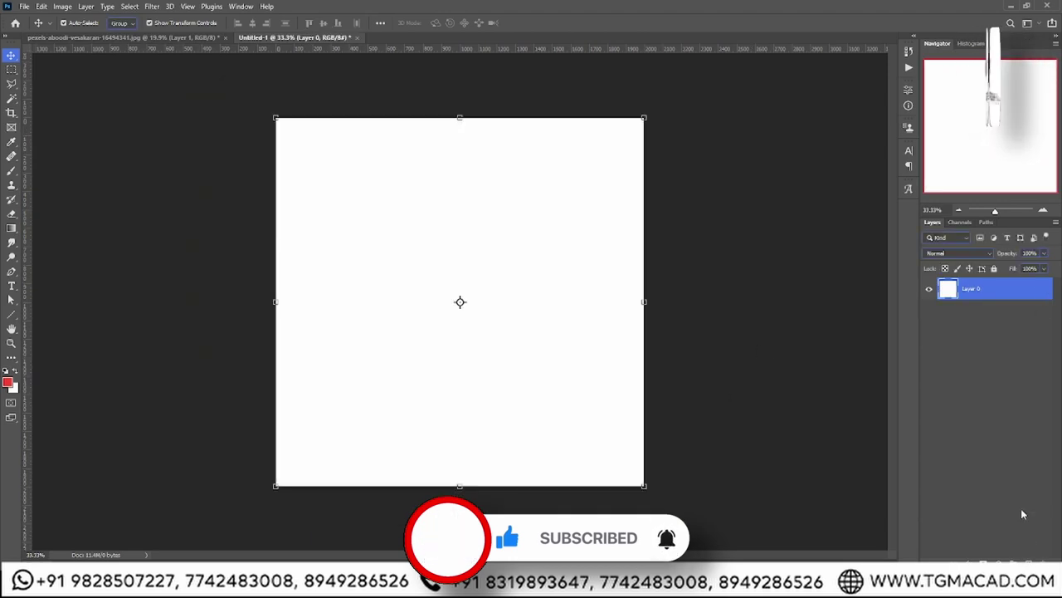
left_click(930, 288)
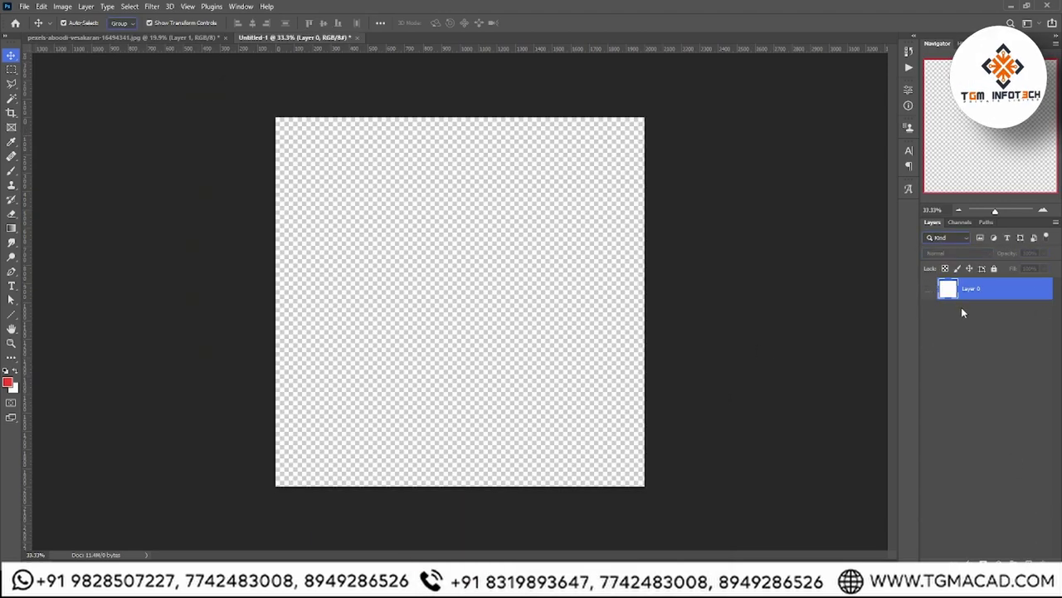
left_click(1020, 560)
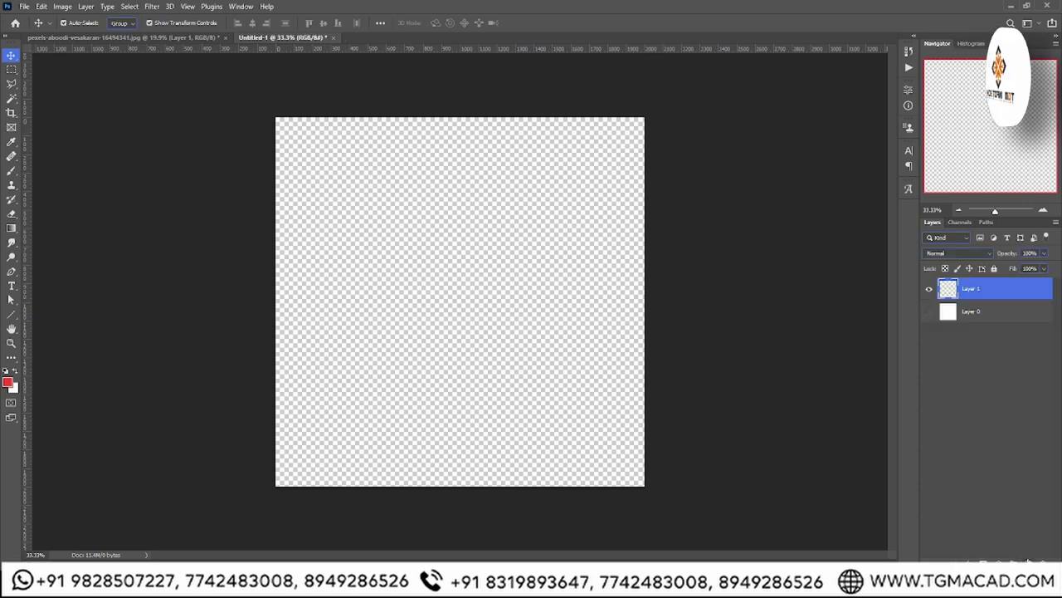
left_click(981, 319)
key("Delete")
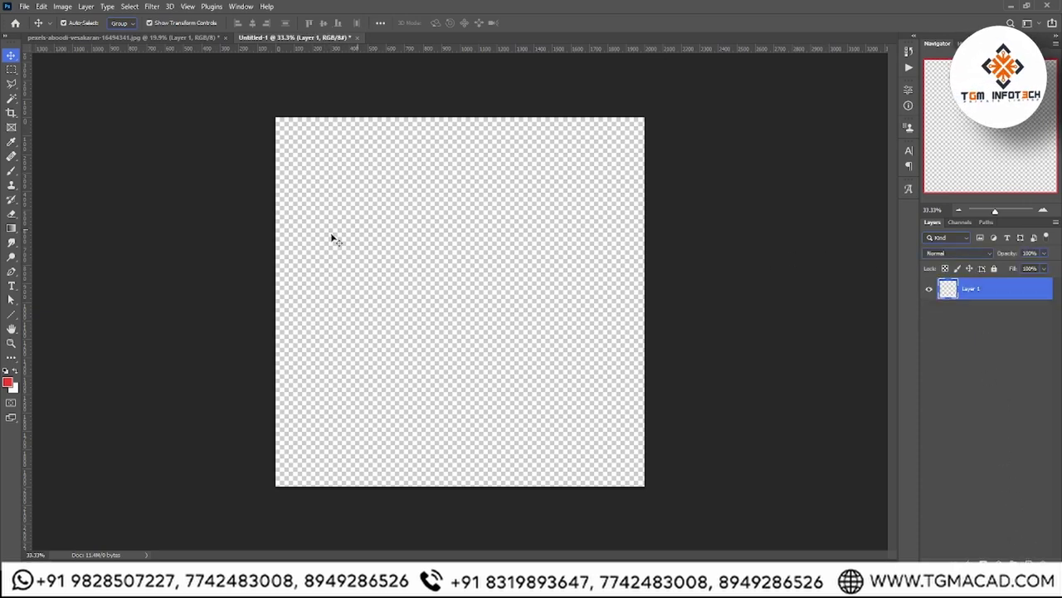
Type LOREM IPSUM in red and rotate it to about -47°
left_click(12, 287)
left_click(441, 273)
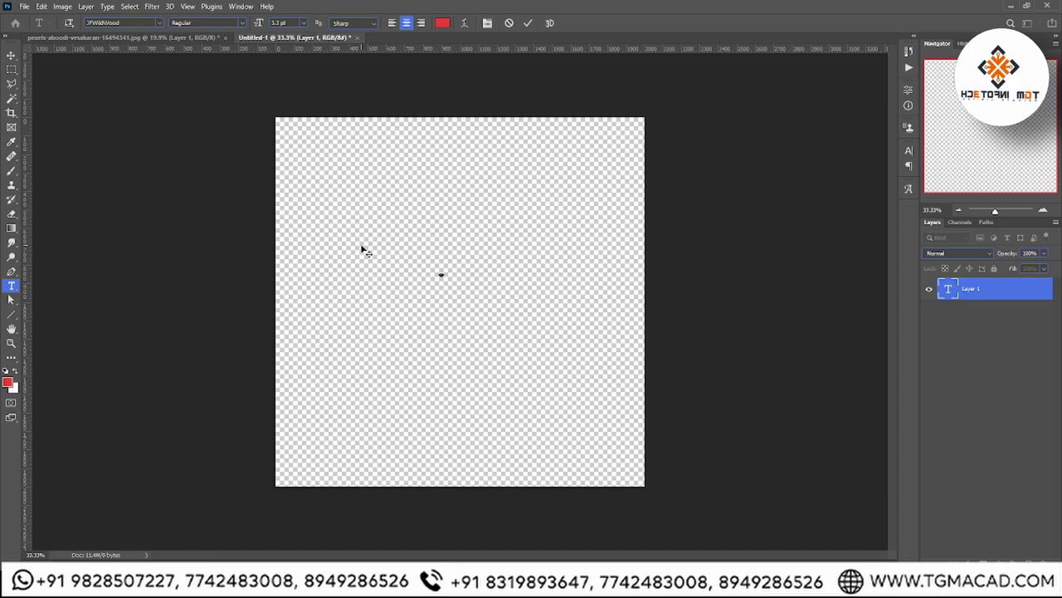
left_click(11, 55)
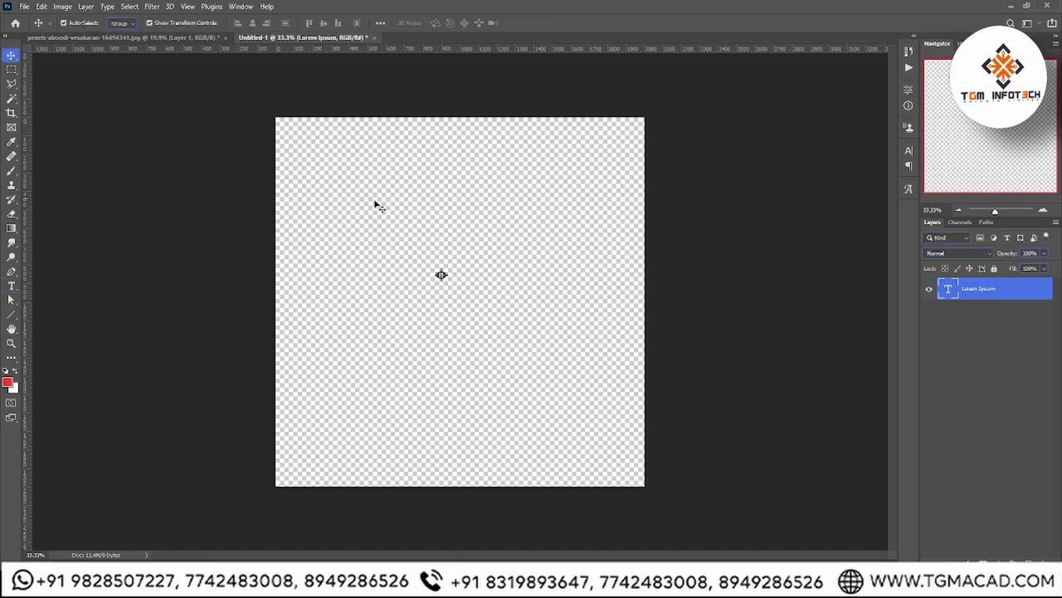
key("ctrl+t")
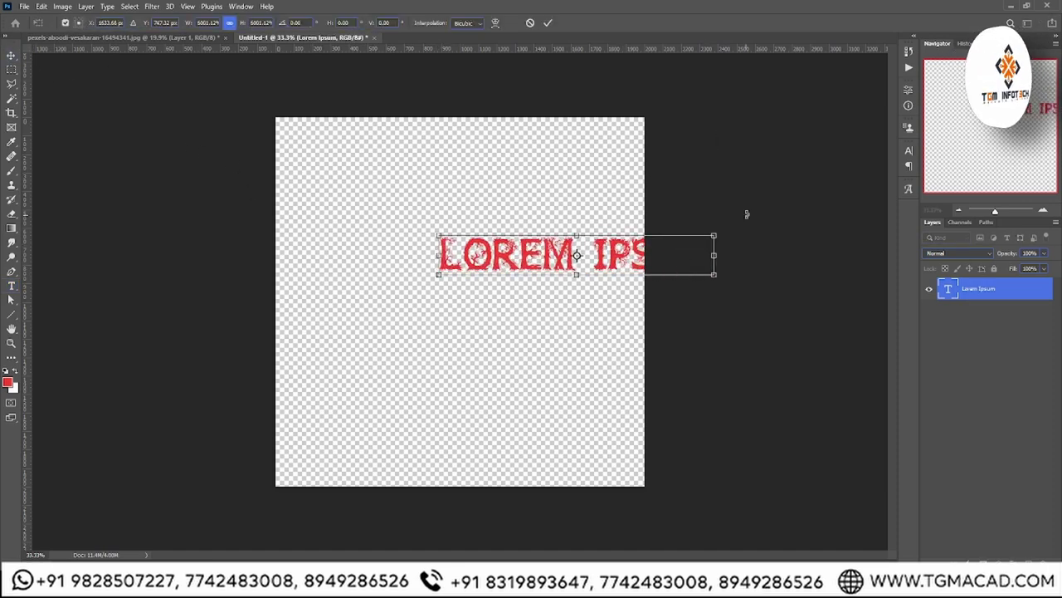
left_click_drag(745, 214, 672, 139)
left_click_drag(563, 225, 486, 246)
mouse_move(631, 195)
left_mouse_down()
mouse_move(577, 125)
mouse_move(579, 108)
left_mouse_up()
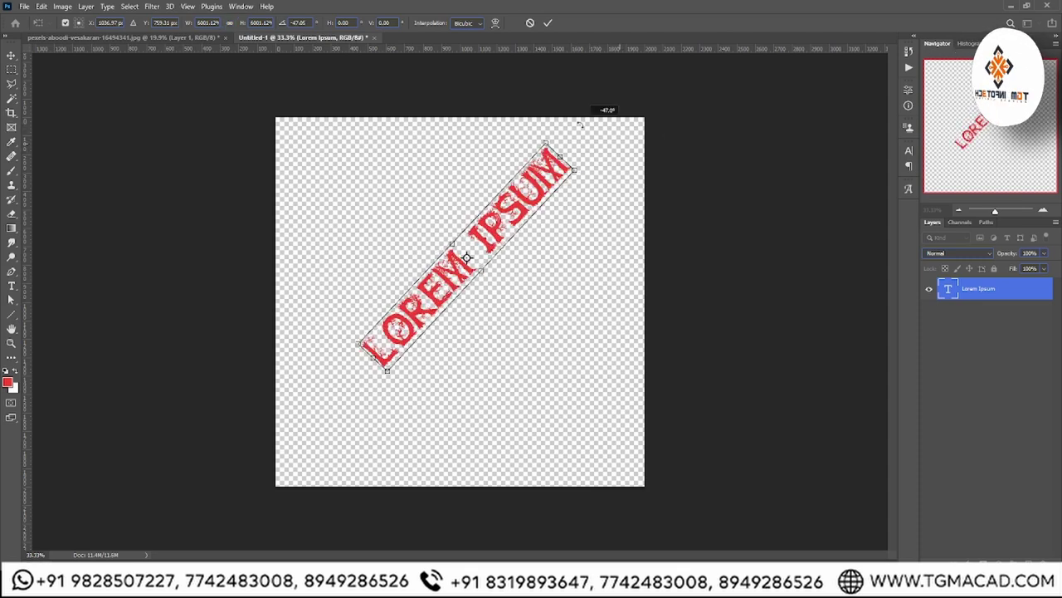
left_click_drag(540, 173, 548, 195)
key("Return")
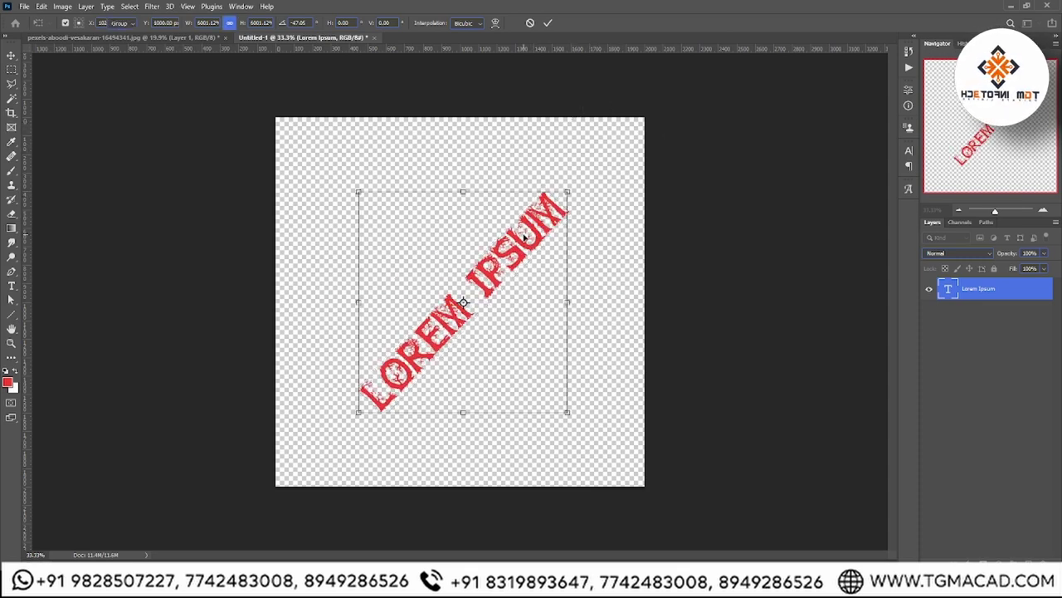
Set the LOREM IPSUM text in the Poppins font with Bold weight
double_click(513, 258)
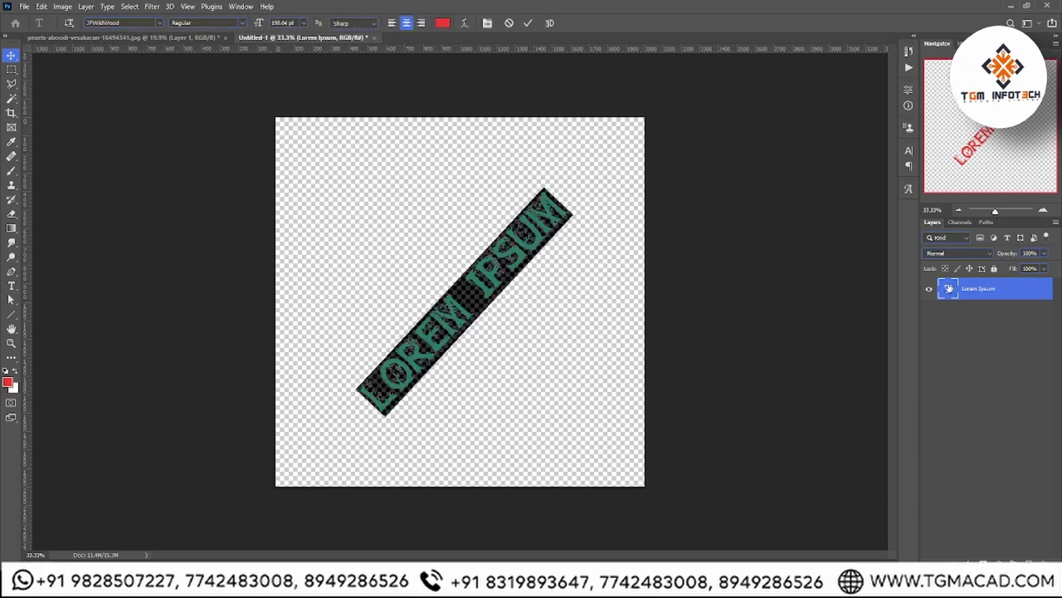
left_click(142, 23)
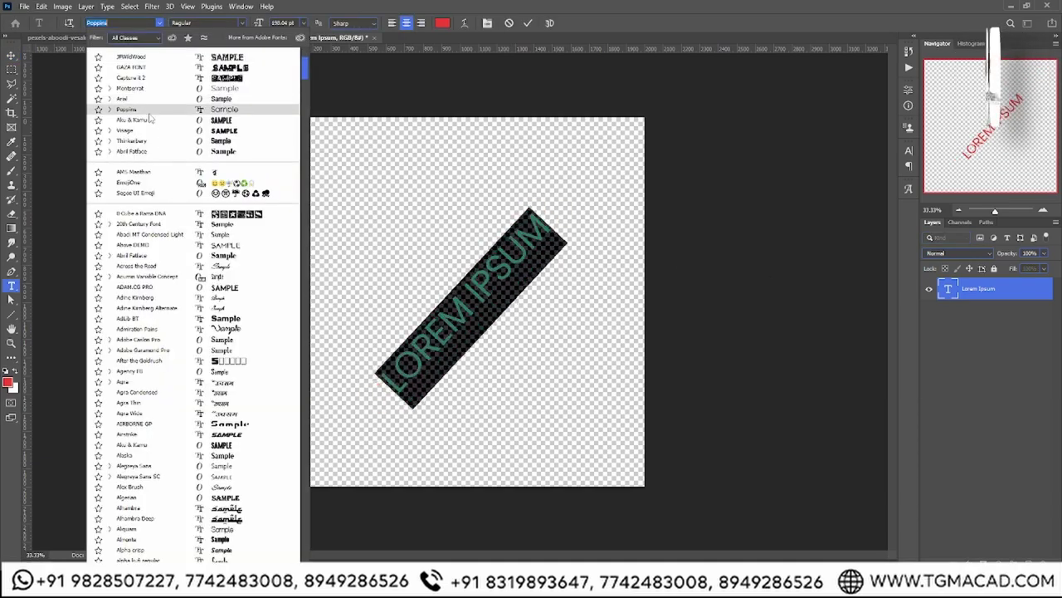
left_click(151, 111)
left_click(11, 55)
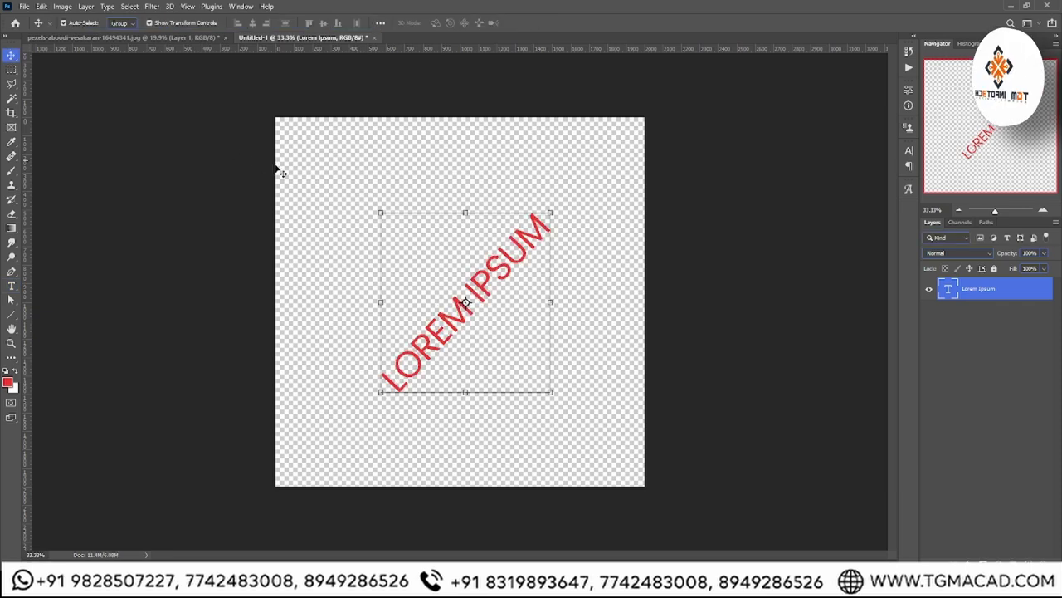
double_click(528, 238)
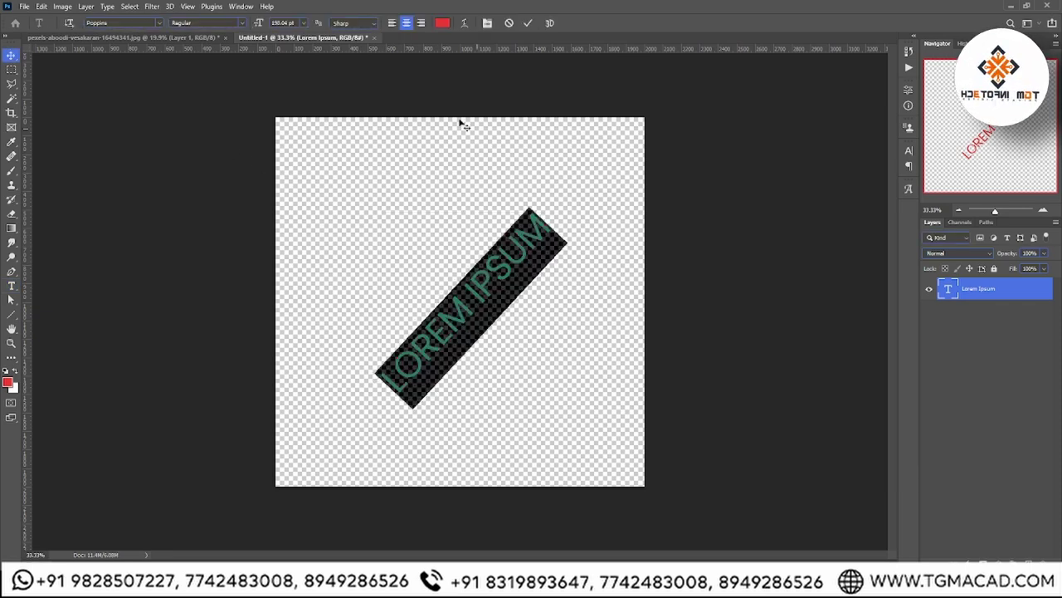
left_click(909, 151)
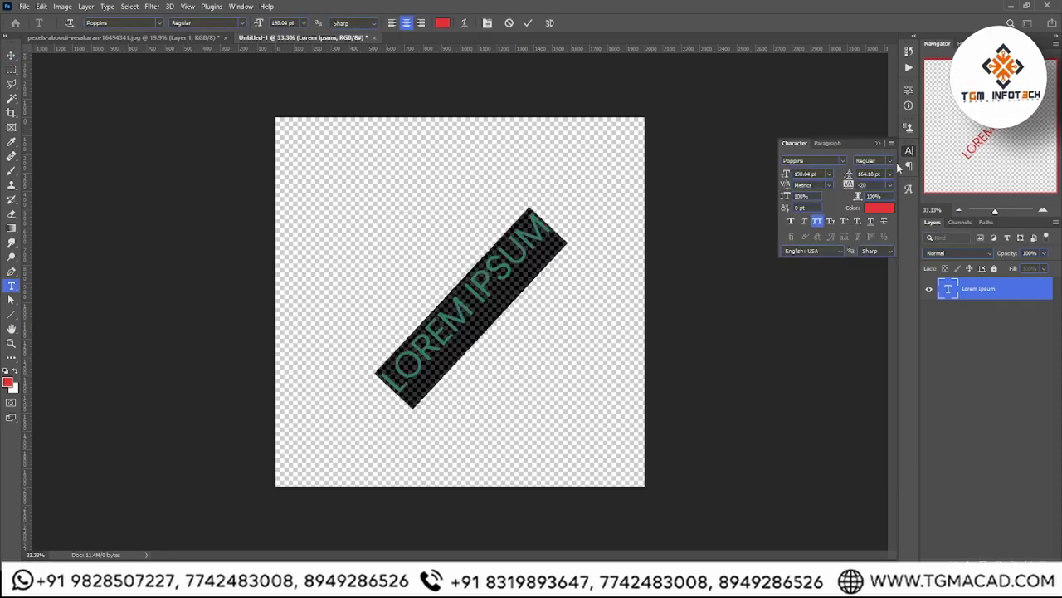
left_click(890, 161)
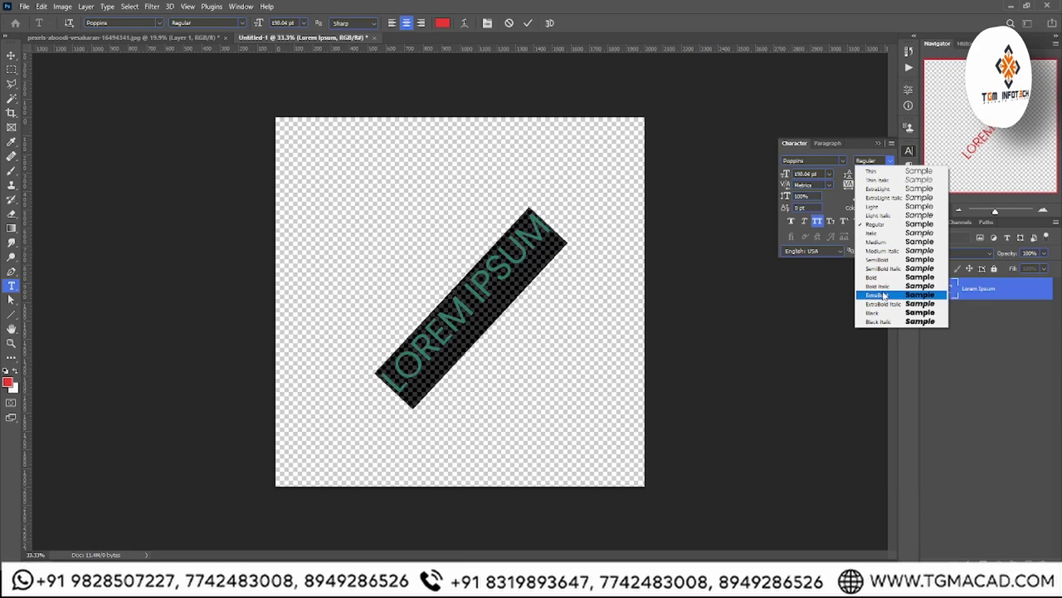
left_click(888, 279)
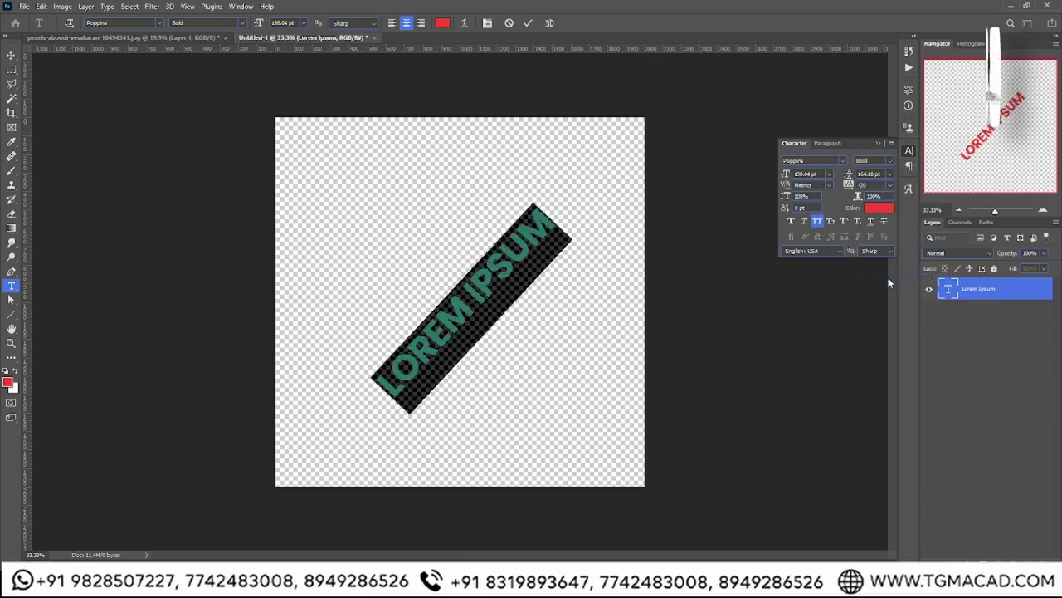
Commit the text and centre the diagonal LOREM IPSUM using smart guides
left_click(12, 55)
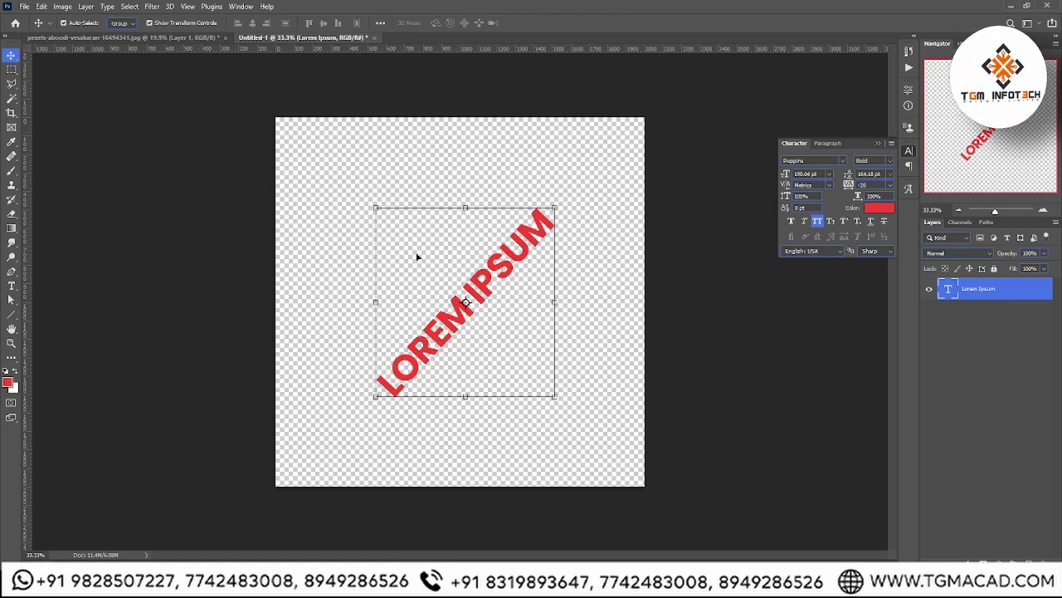
left_click_drag(521, 264, 508, 259)
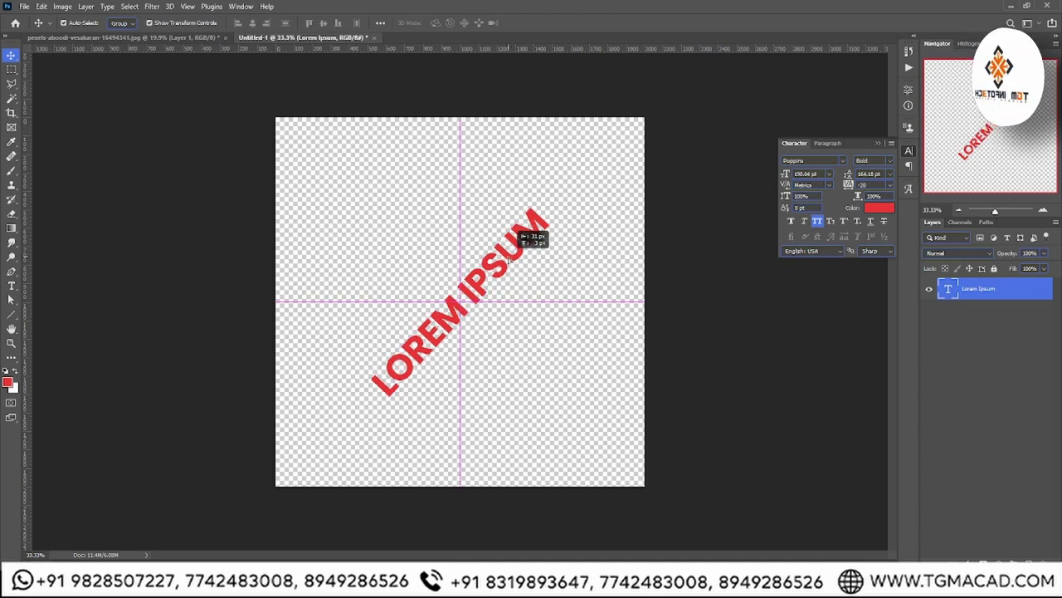
left_click_drag(509, 259, 509, 259)
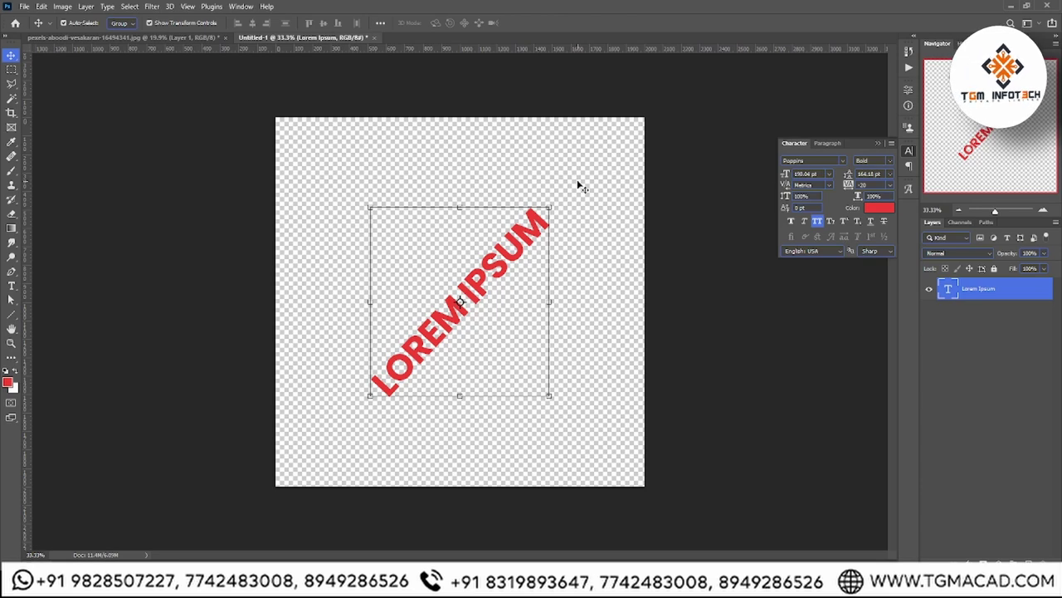
left_click(11, 315)
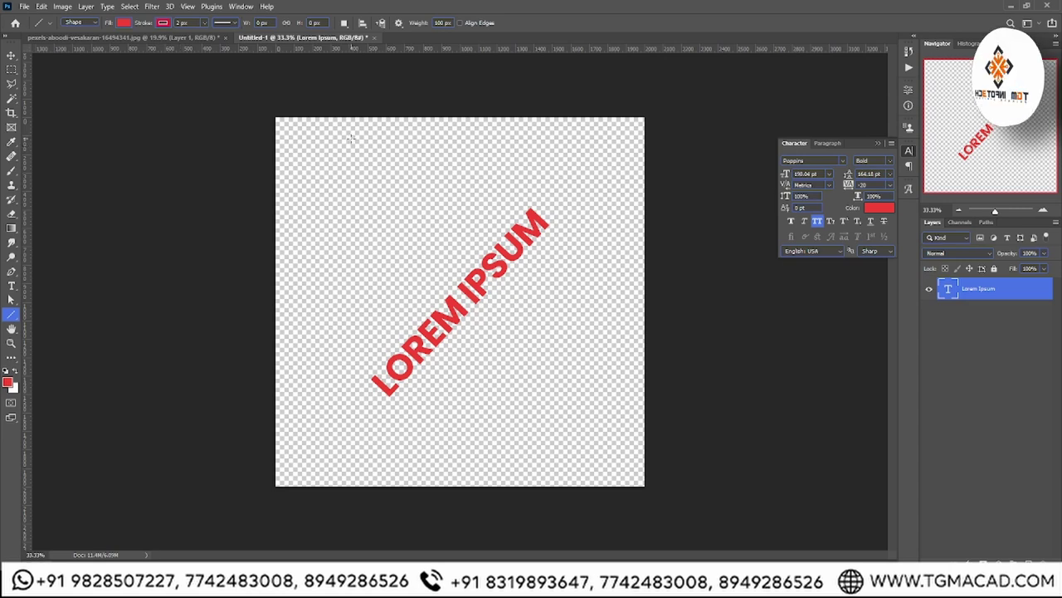
Draw a 30 px vertical line with red fill and no stroke
left_click_drag(353, 155, 357, 454)
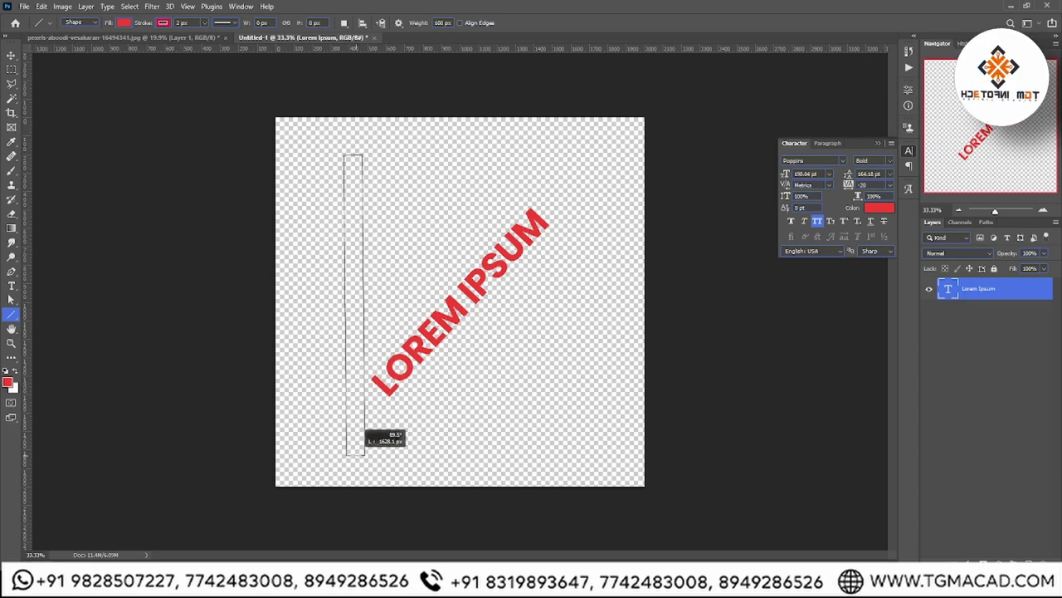
left_click_drag(360, 454, 353, 465)
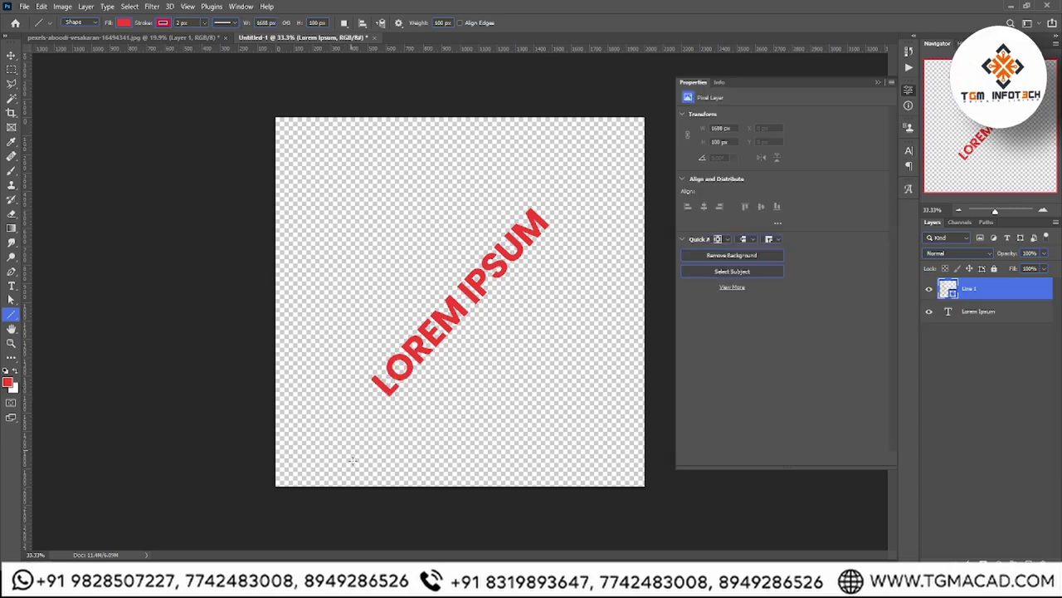
key("ctrl+z")
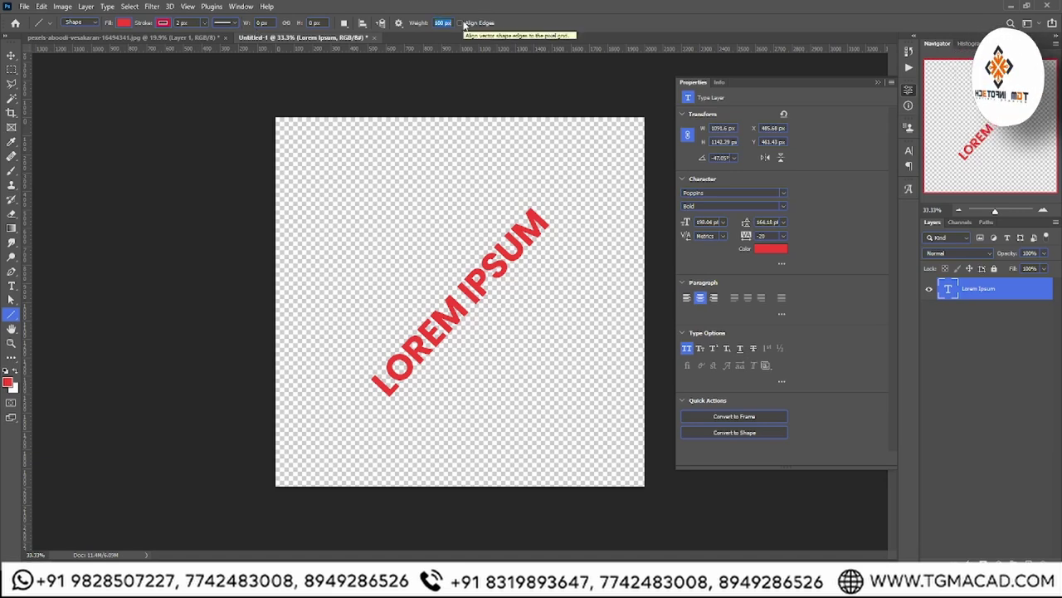
type("3")
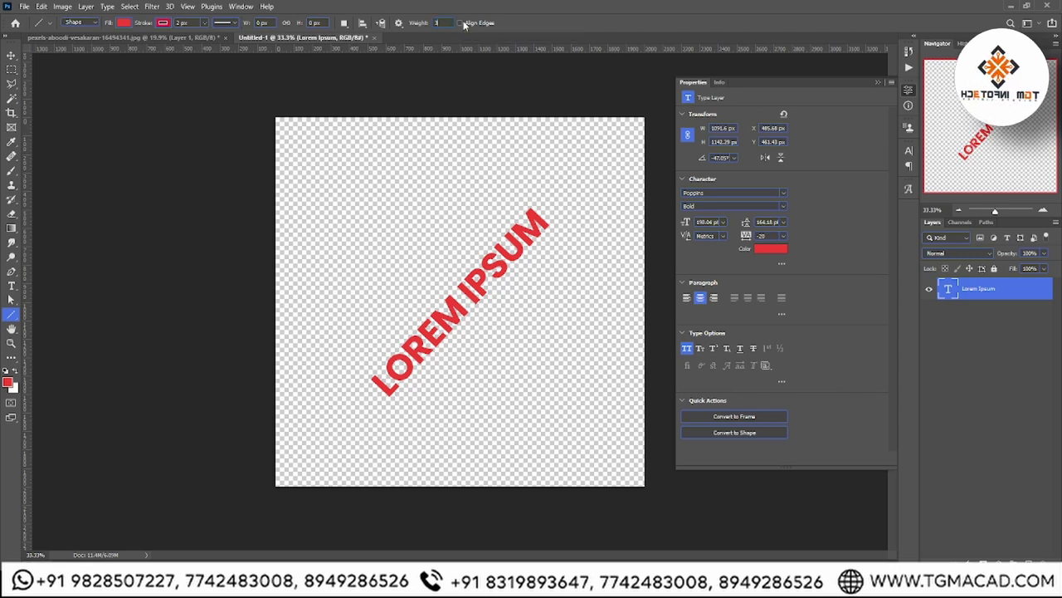
left_click_drag(379, 229, 378, 477)
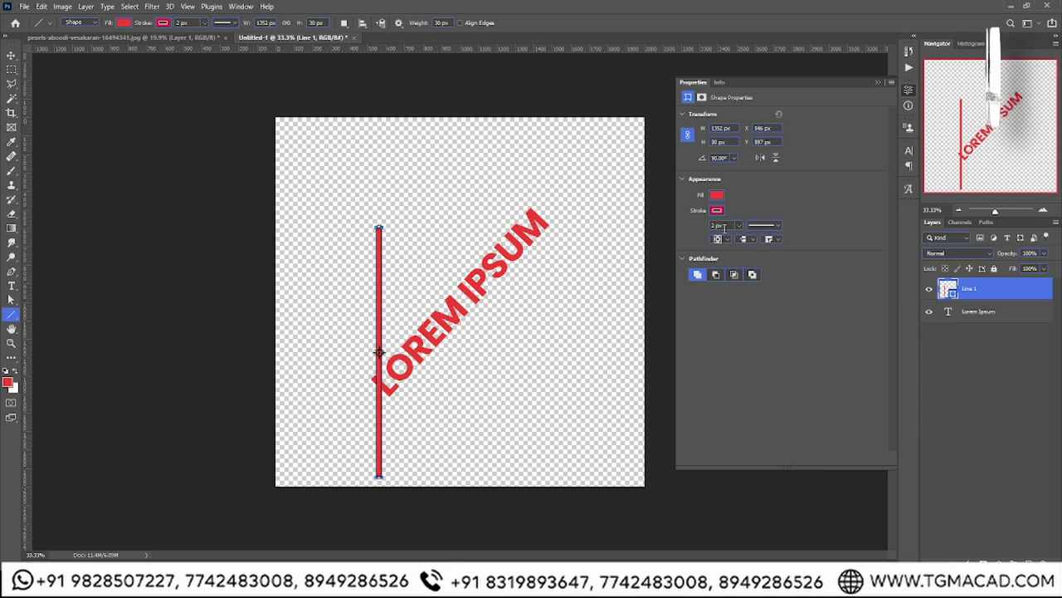
left_click(717, 211)
left_click(698, 231)
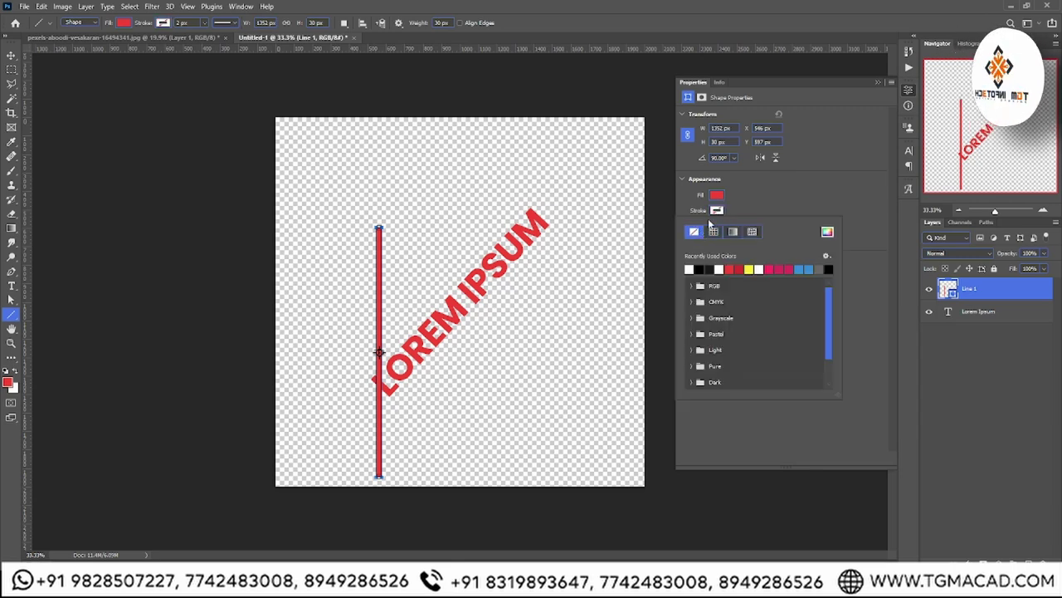
left_click(718, 196)
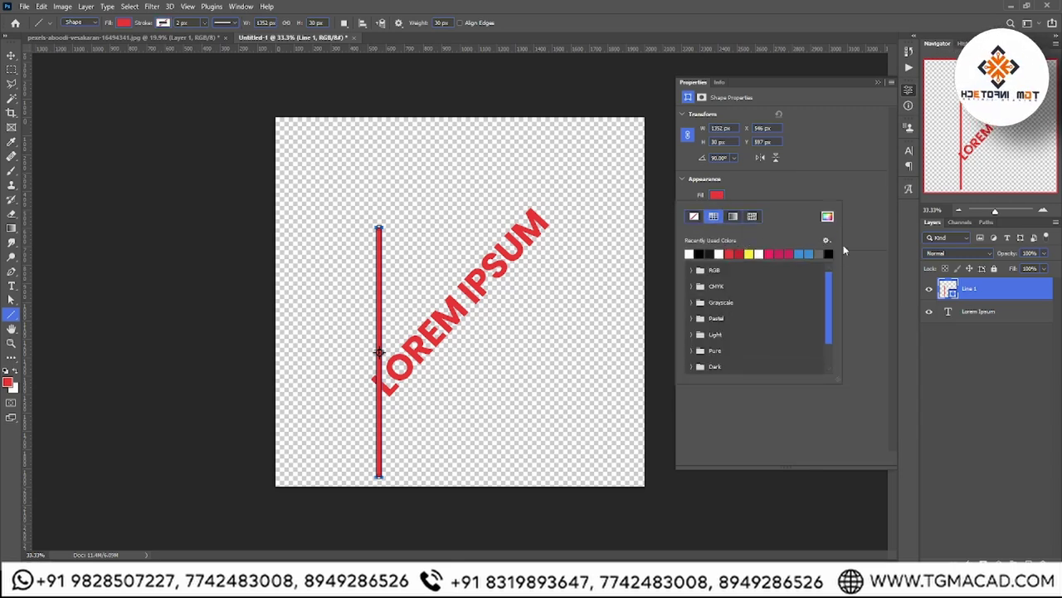
key("Escape")
Narrow the red line to about 10 px thick
left_click(11, 55)
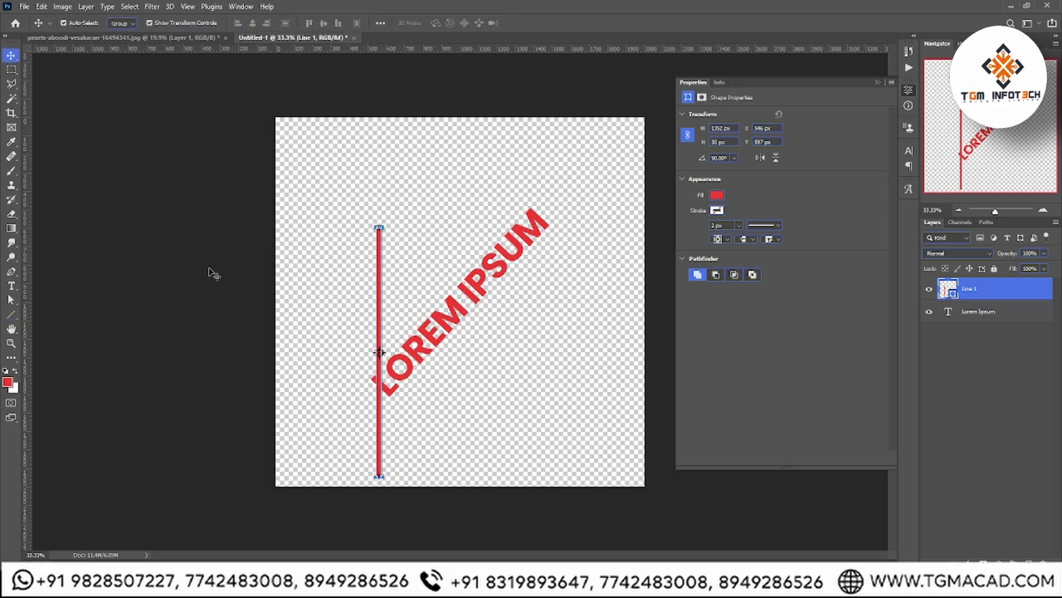
scroll(337, 360, "up", 3)
scroll(321, 346, "up", 2)
scroll(323, 338, "up", 2)
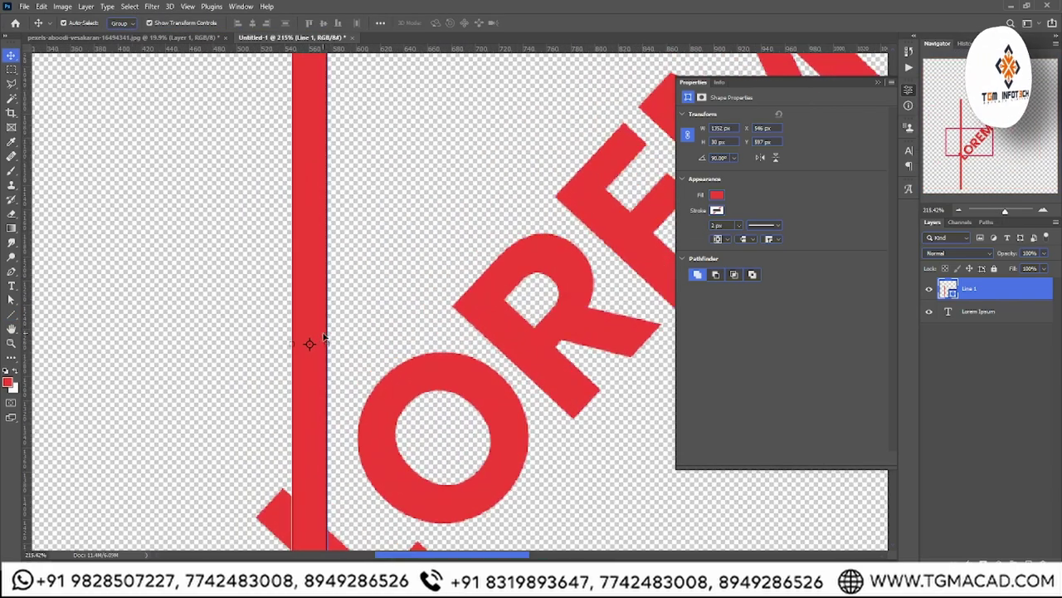
key("ctrl+t")
left_click_drag(328, 346, 306, 346)
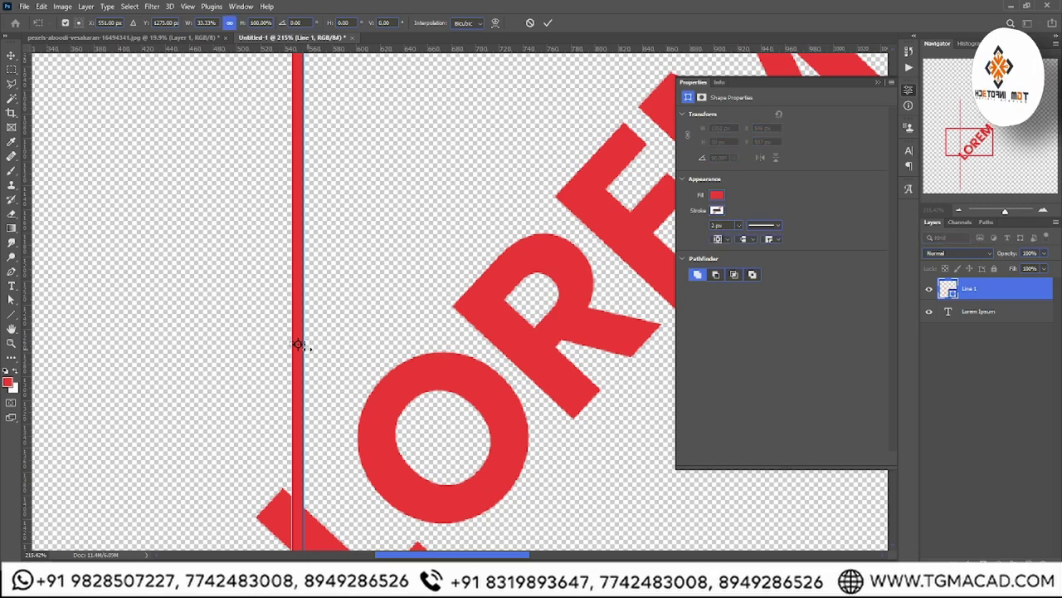
key("Return")
Rotate the line onto a 135° diagonal
scroll(377, 301, "down", 2)
scroll(376, 299, "down", 2)
scroll(373, 300, "down", 2)
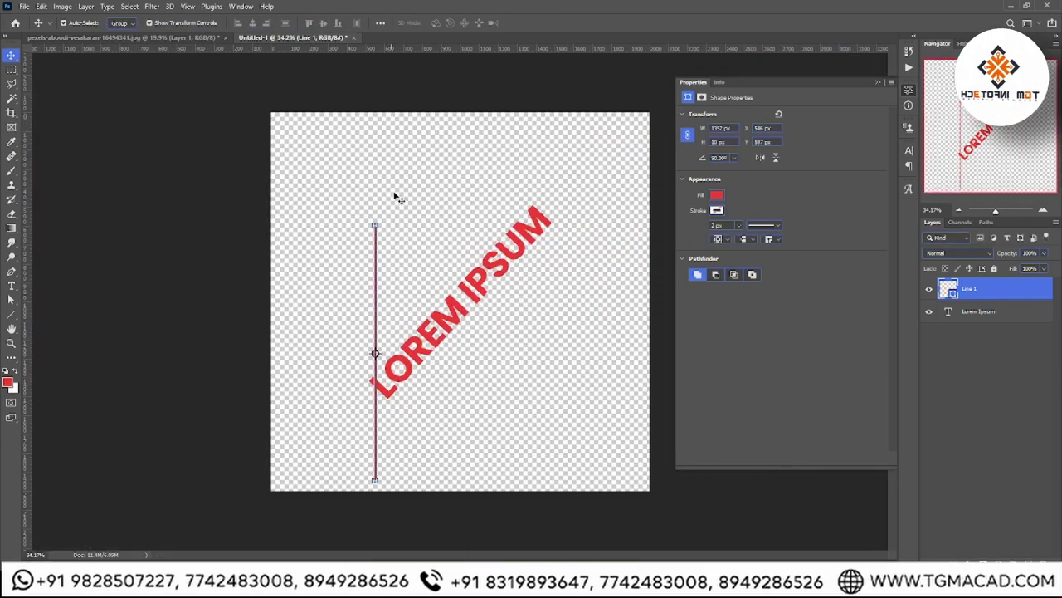
key("ctrl+t")
left_click_drag(384, 216, 488, 263)
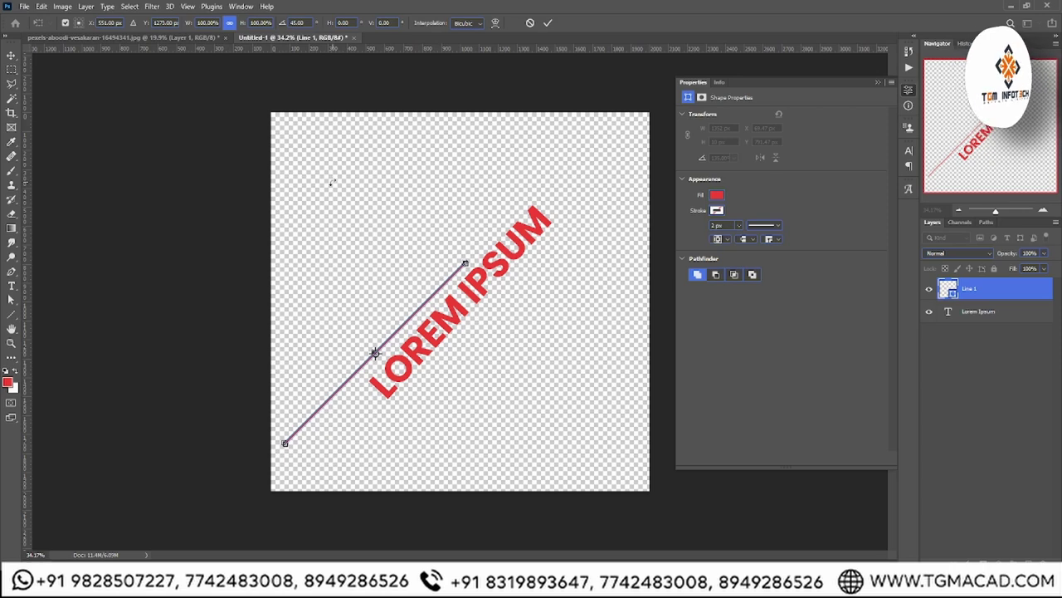
key("Return")
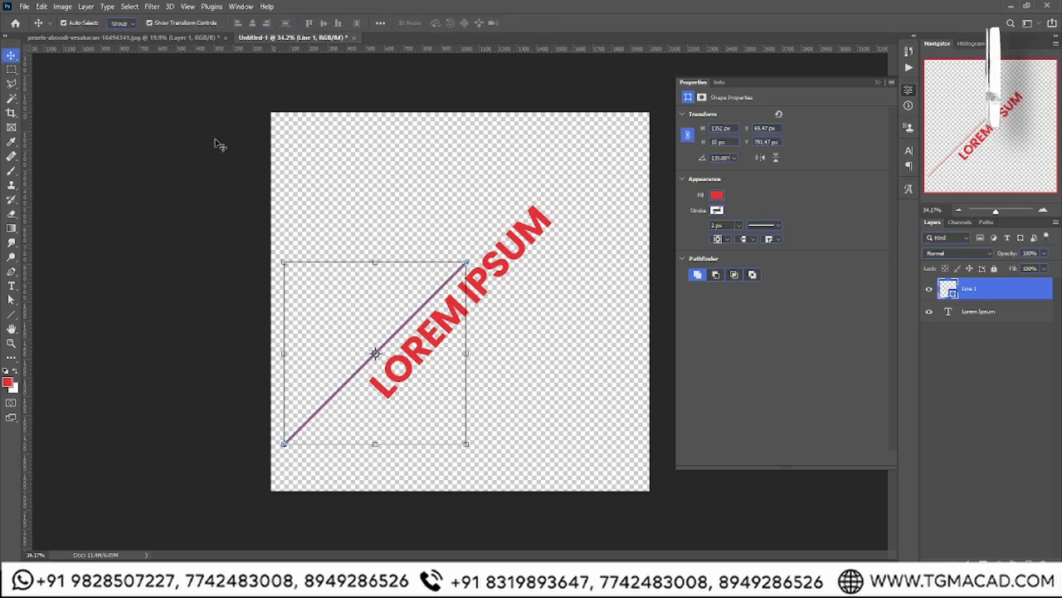
Position the line to end just before LOREM, then drag out a duplicate copy
left_click_drag(408, 336, 308, 474)
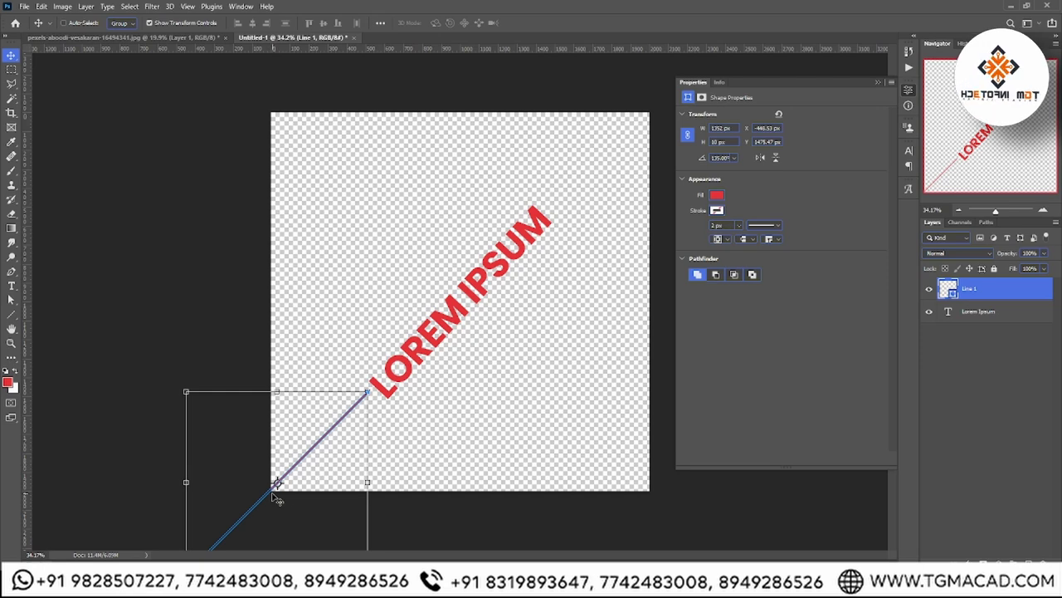
scroll(301, 498, "up", 1)
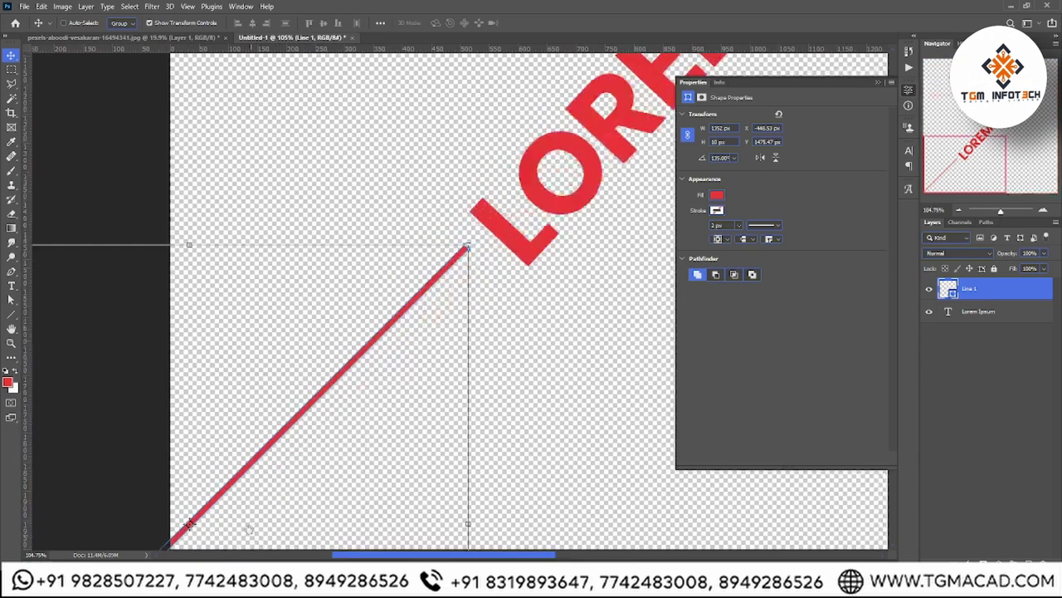
scroll(308, 408, "up", 3)
left_click_drag(304, 365, 310, 361)
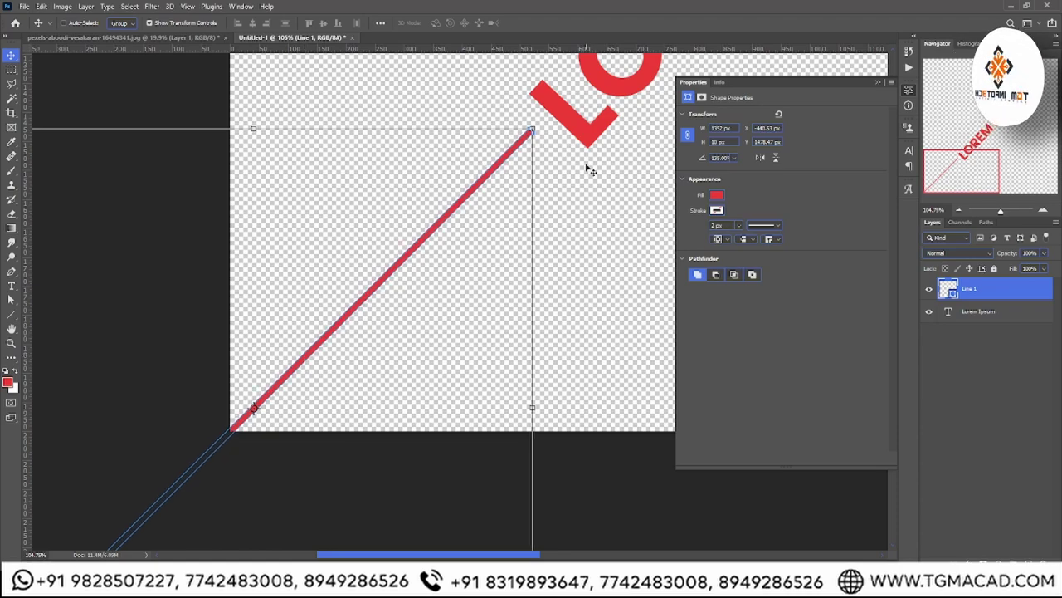
left_click_drag(546, 185, 450, 338)
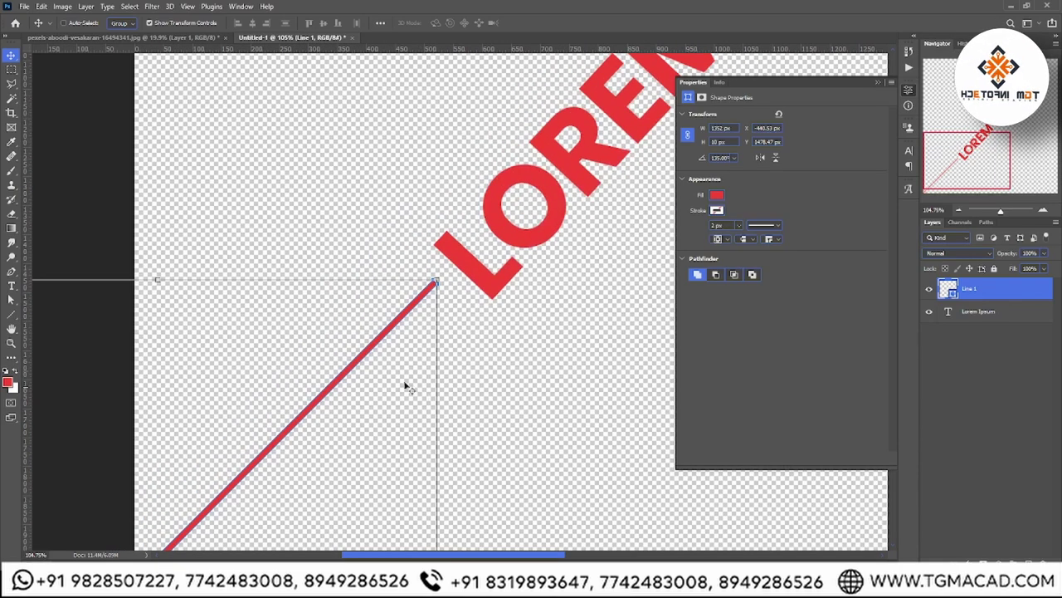
mouse_move(380, 360)
left_mouse_down("alt")
mouse_move(516, 279)
mouse_move(391, 553)
left_mouse_up("alt")
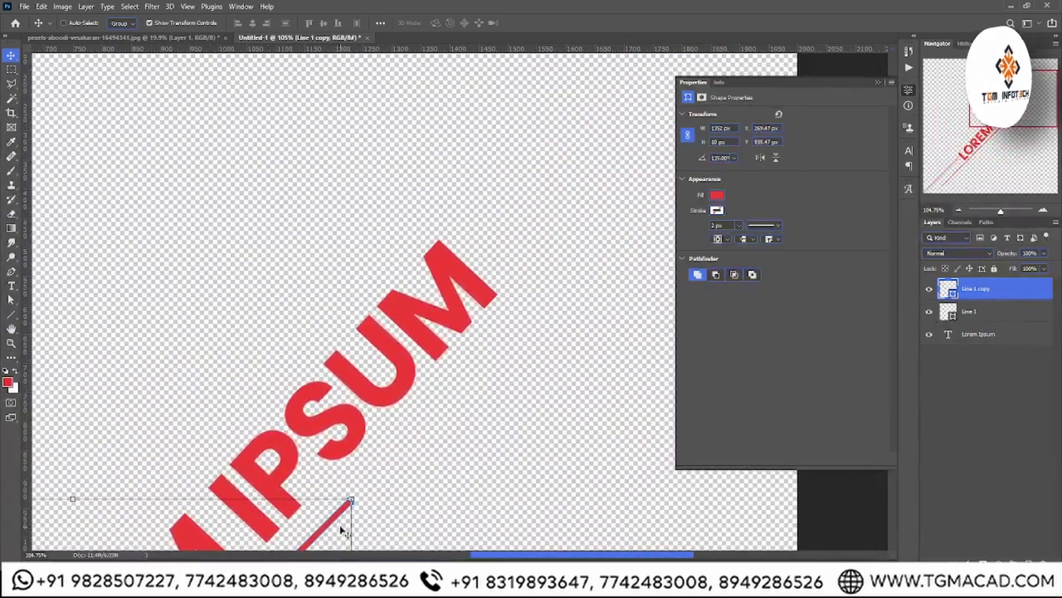
Place the Line 1 copy running from past IPSUM to the top-right corner
mouse_move(391, 554)
left_mouse_down()
mouse_move(248, 535)
mouse_move(272, 496)
mouse_move(455, 362)
mouse_move(451, 344)
mouse_move(526, 290)
mouse_move(545, 314)
left_mouse_up()
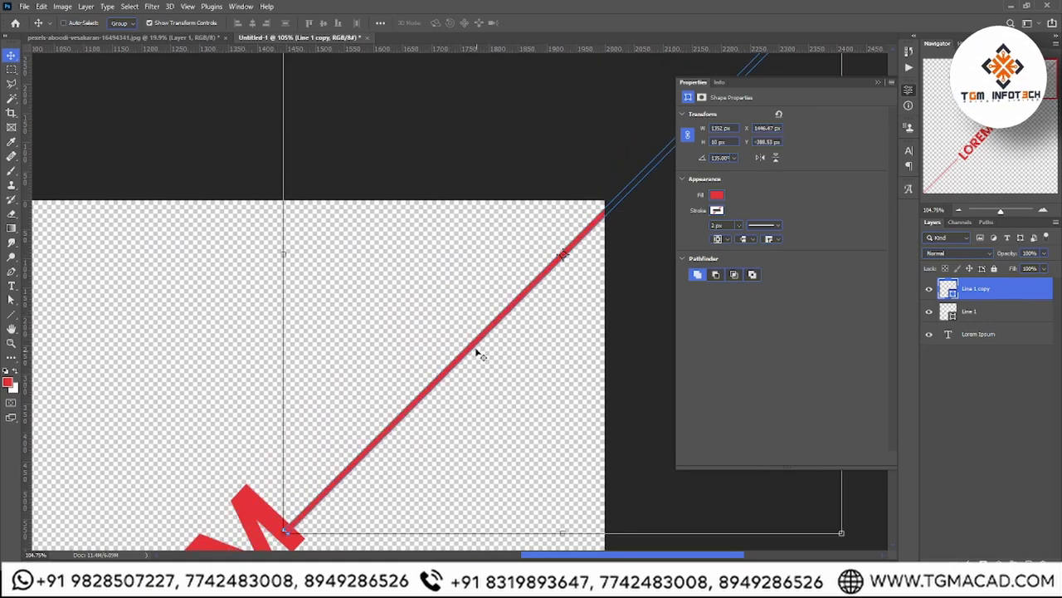
left_click_drag(474, 349, 502, 304)
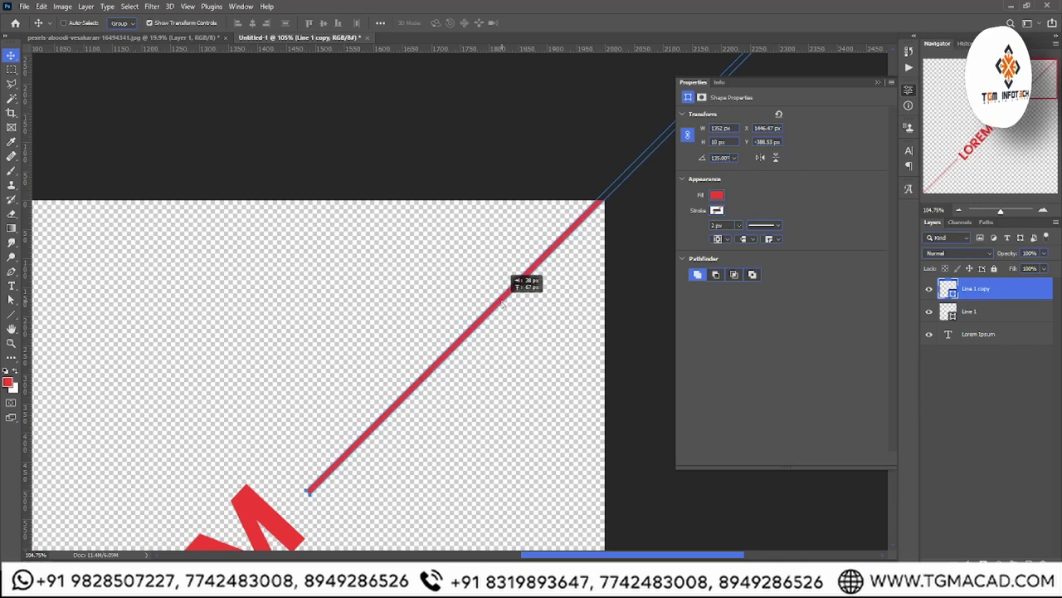
left_click_drag(501, 304, 504, 307)
key("Right")
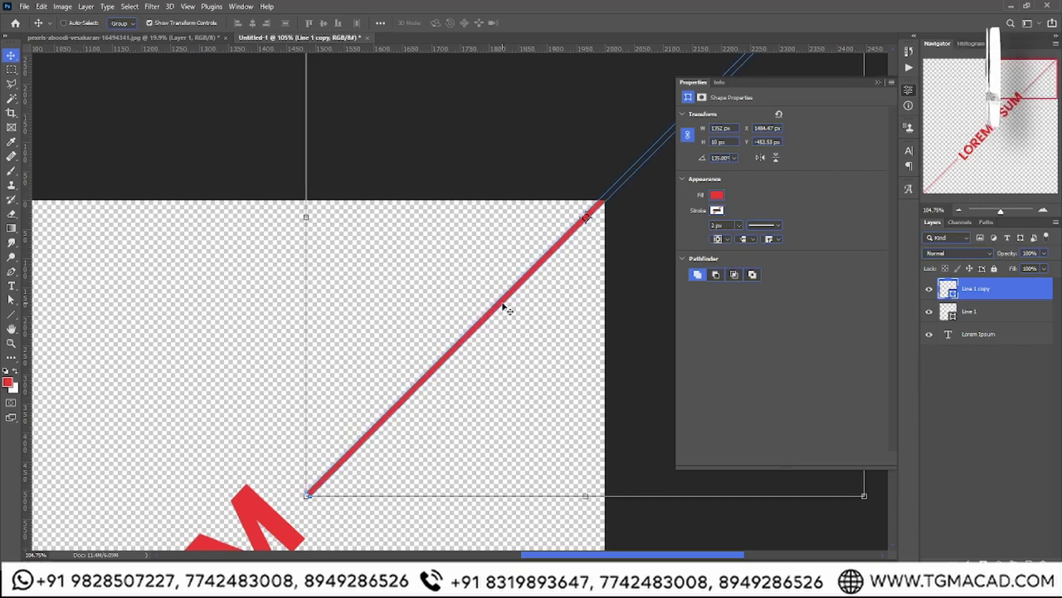
key("Right")
key("Right")
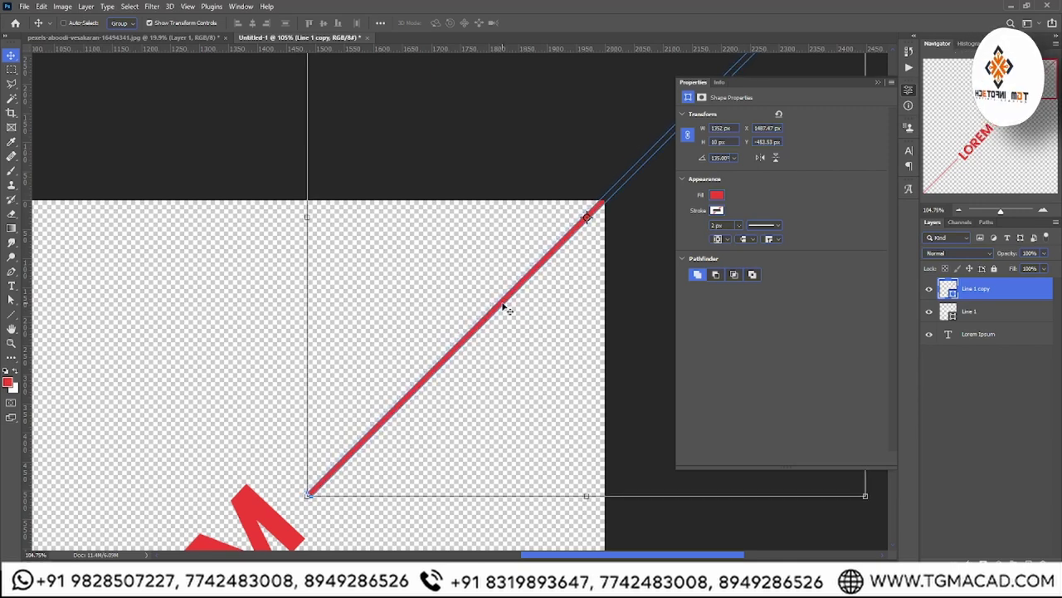
left_click(11, 342)
mouse_move(467, 288)
left_mouse_down()
mouse_move(402, 300)
mouse_move(534, 306)
left_mouse_up()
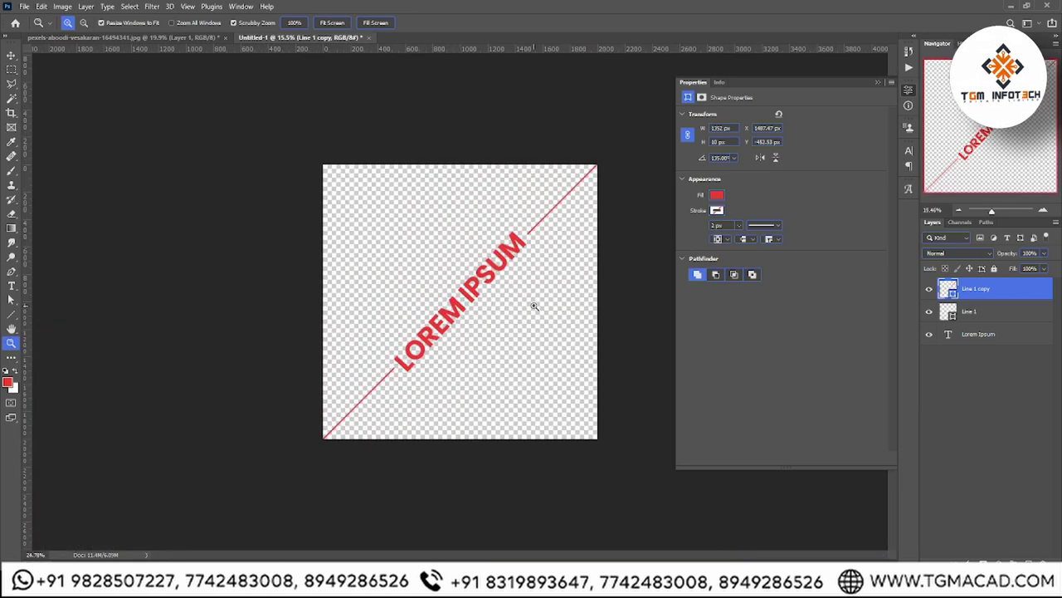
Close the Properties panel and zoom in slightly on the canvas
left_click(879, 82)
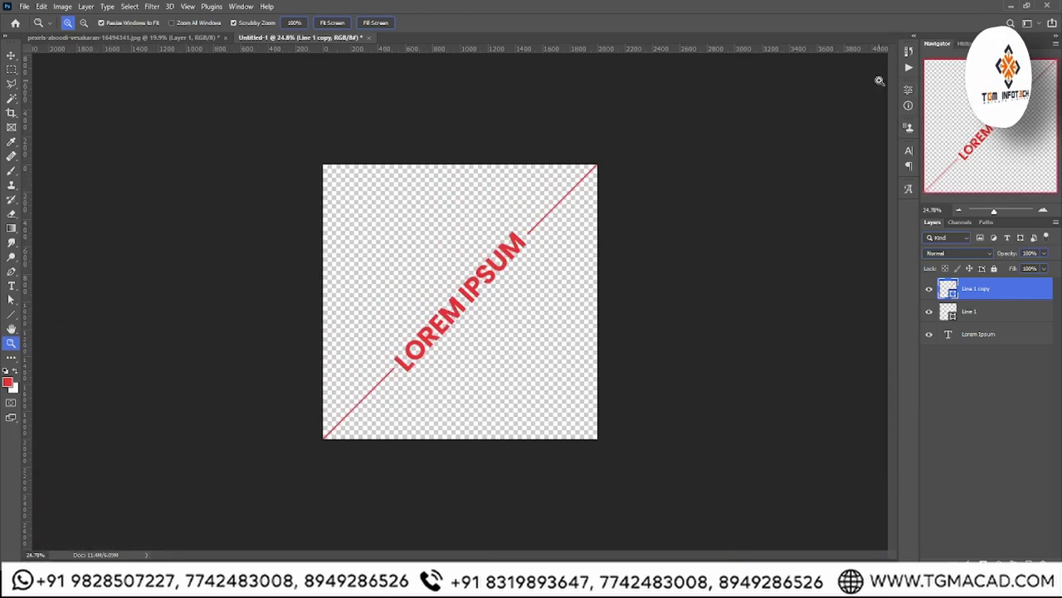
left_click(766, 329)
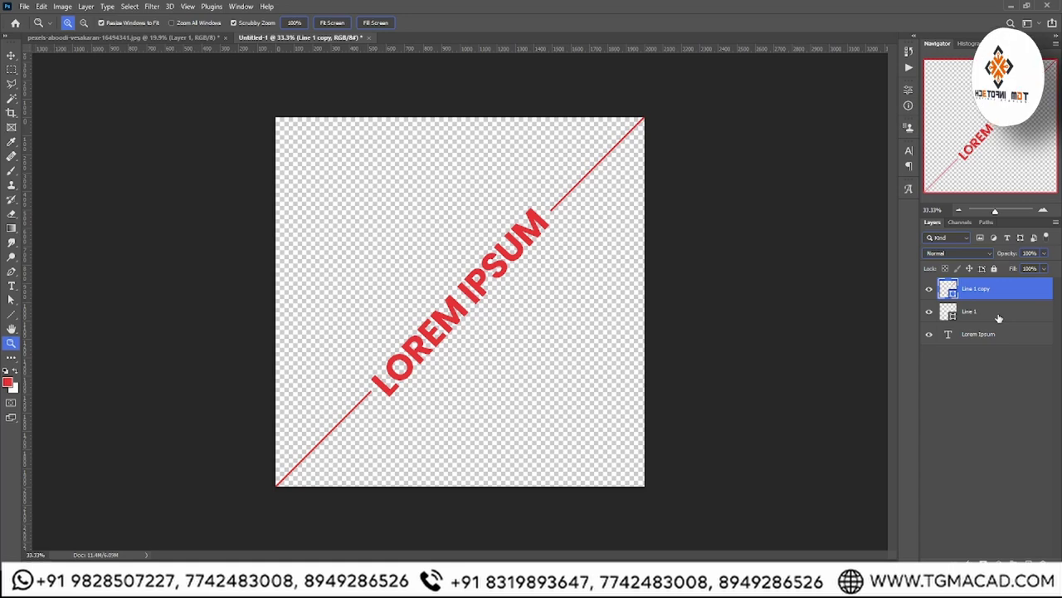
Group the LOREM IPSUM text and both lines into Group 1
left_click(999, 318, "shift")
left_click(1000, 338, "shift")
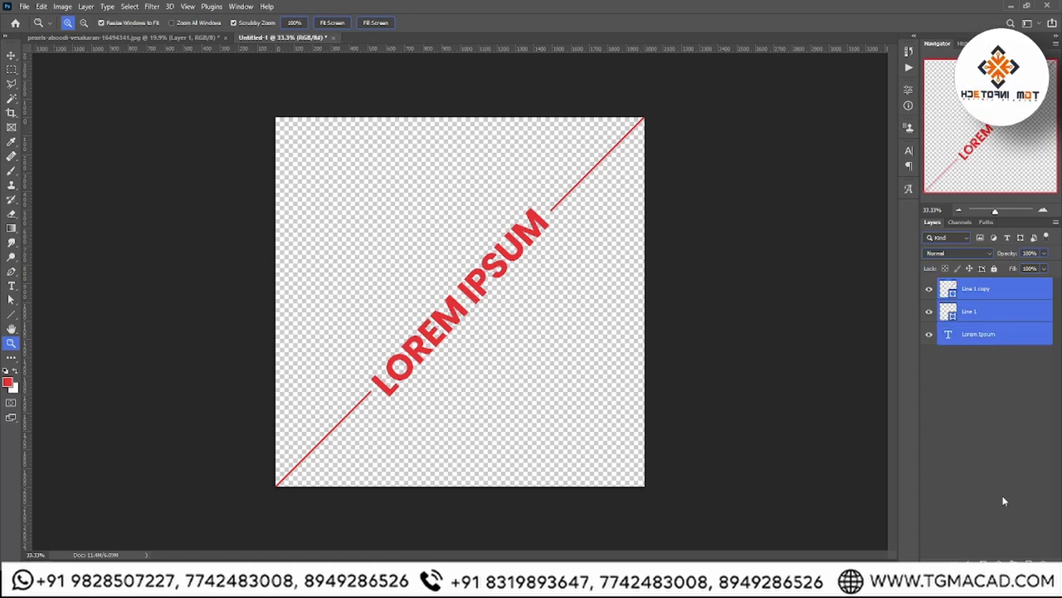
key("ctrl+g")
Apply a Color Overlay of 000000 to Group 1, turning it black
left_click(996, 554)
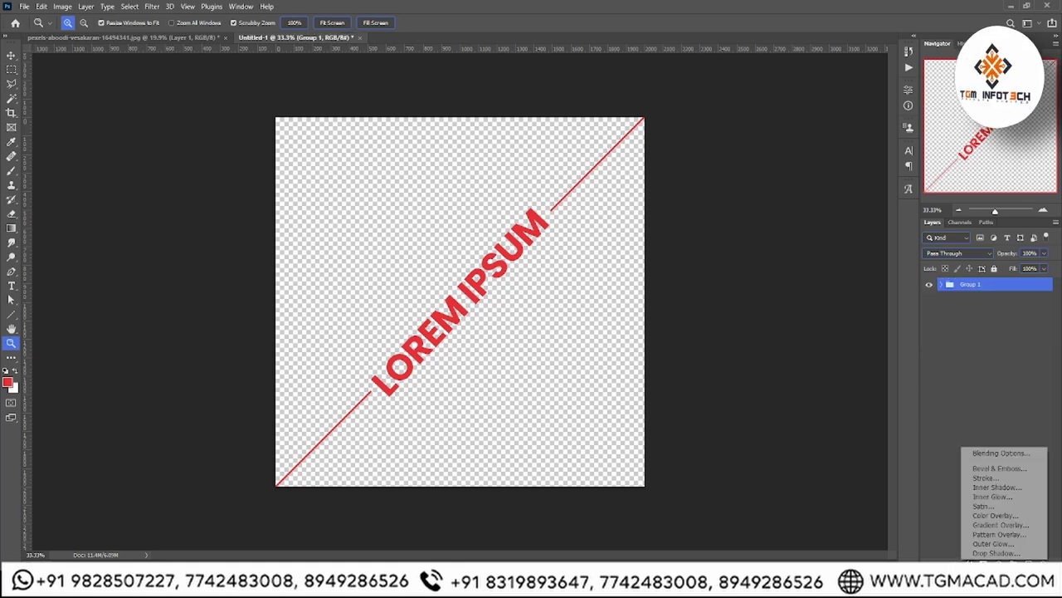
left_click(992, 516)
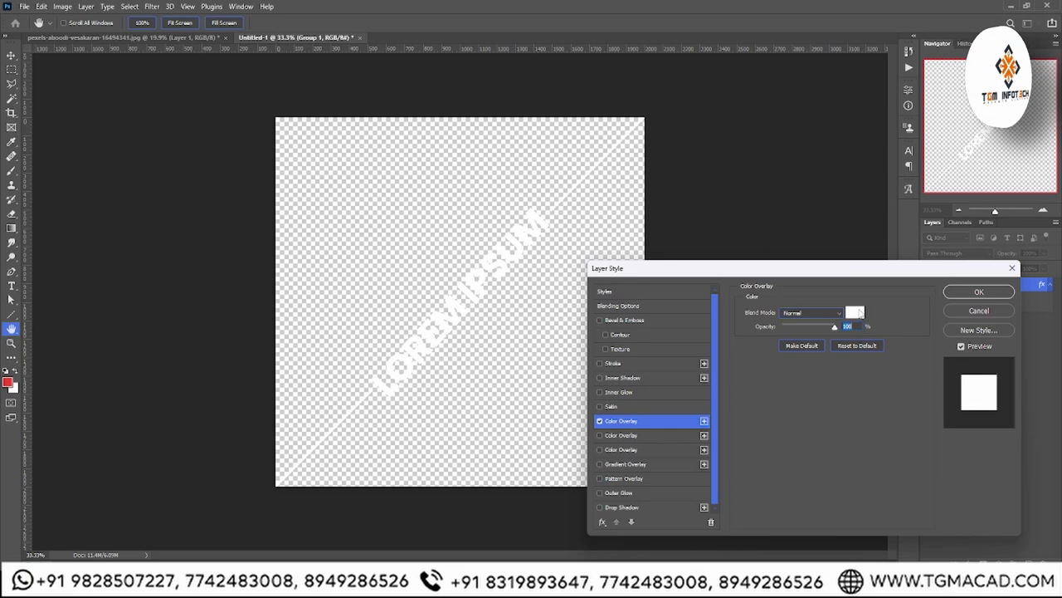
left_click(853, 311)
type("000000")
key("Return")
key("Return")
key("z")
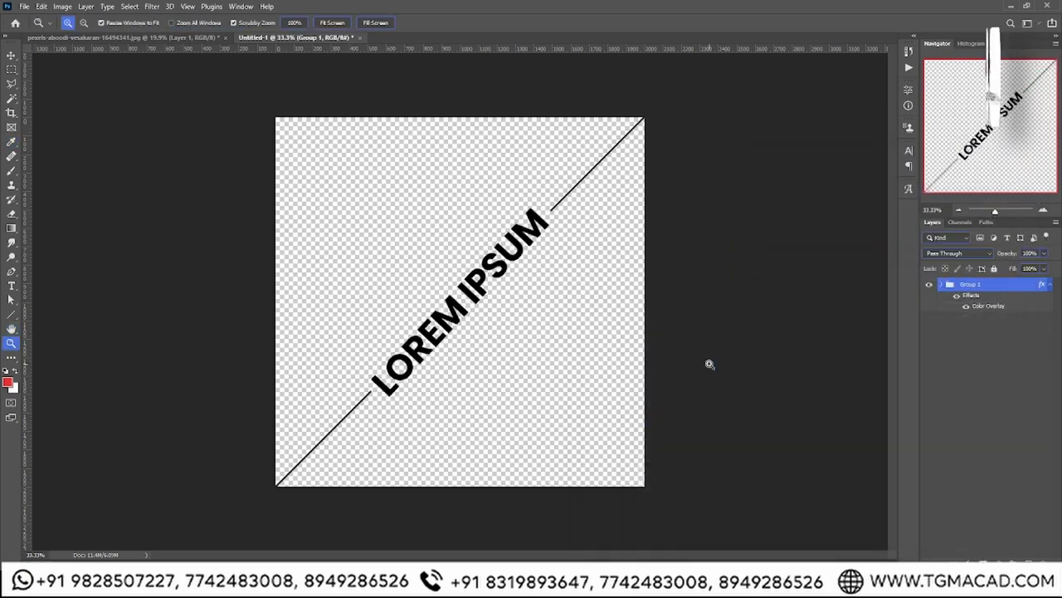
left_click(11, 55)
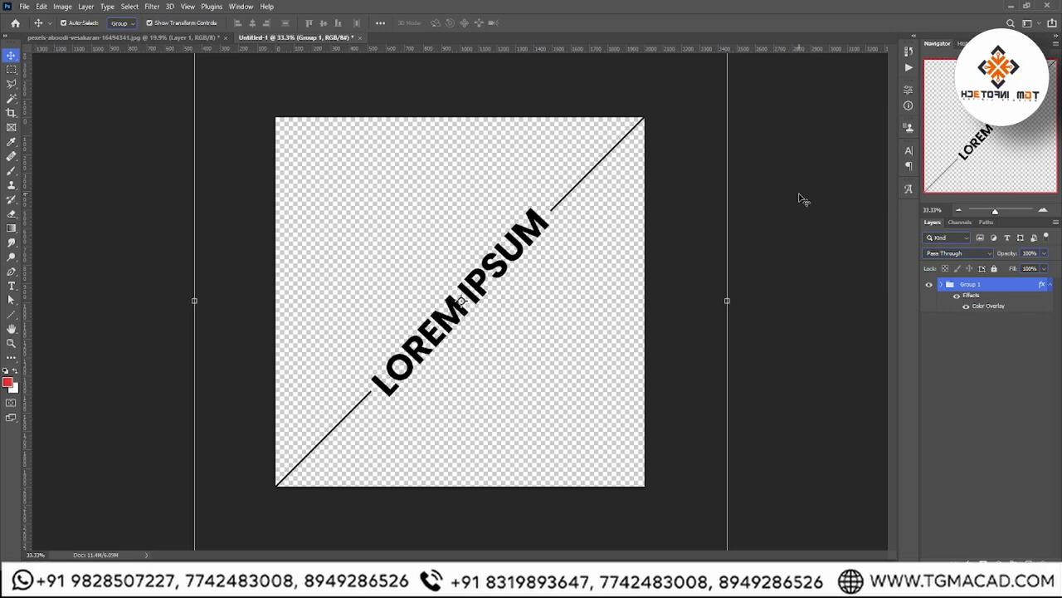
key("a")
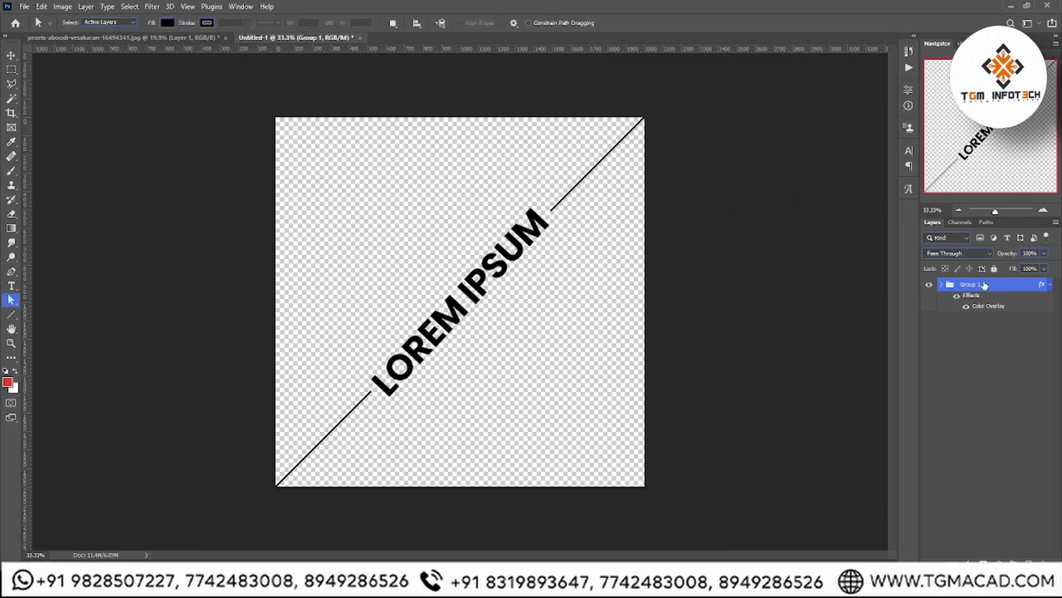
Add Layer 1 above Group 1, then briefly hide and reshow the group
left_click(1030, 559)
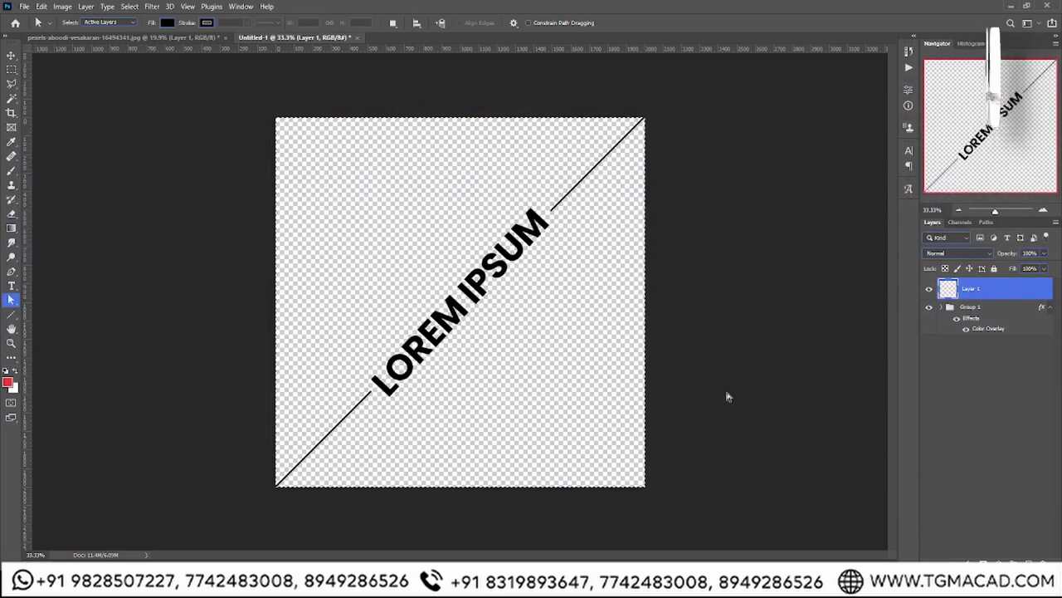
scroll(352, 190, "up", 3)
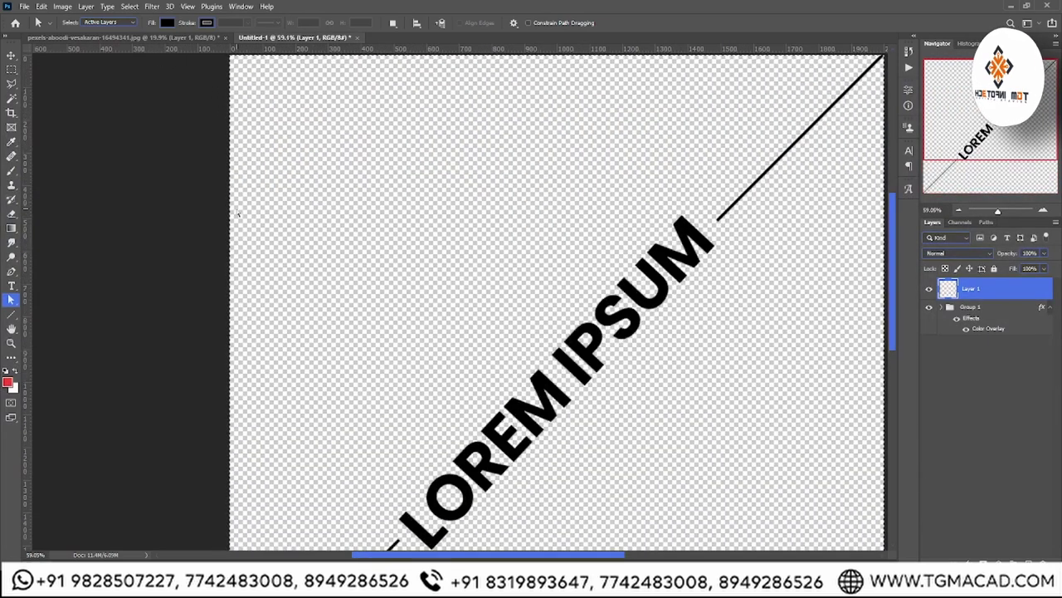
scroll(271, 208, "down", 3)
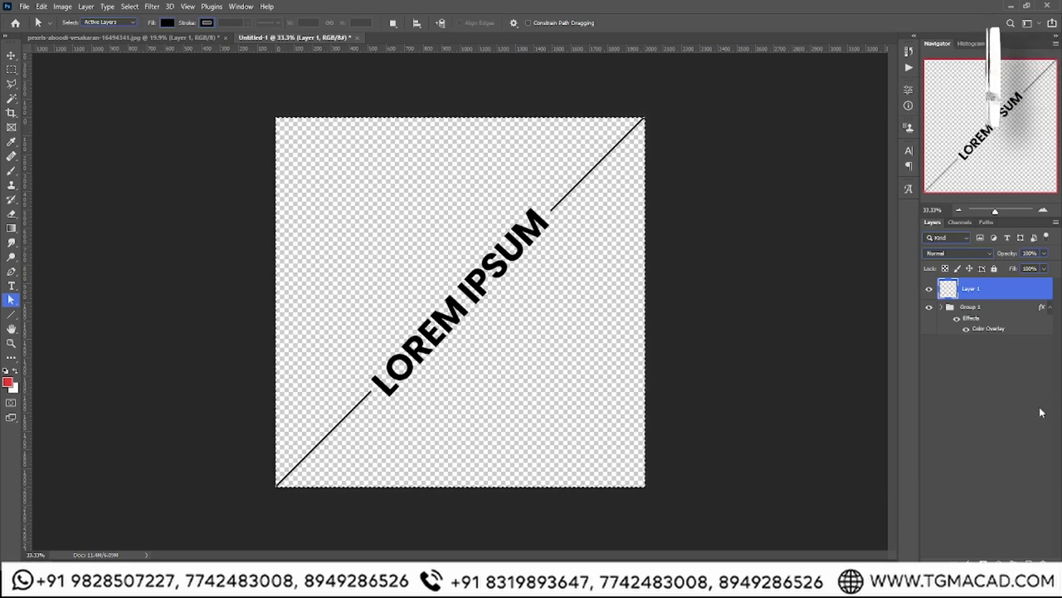
left_click(928, 308)
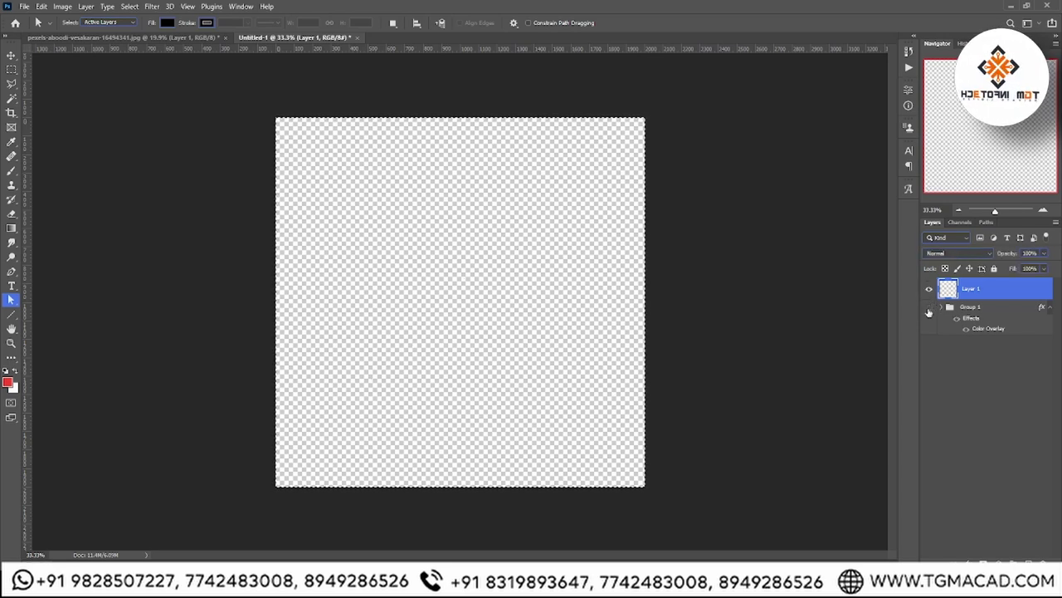
left_click(929, 309)
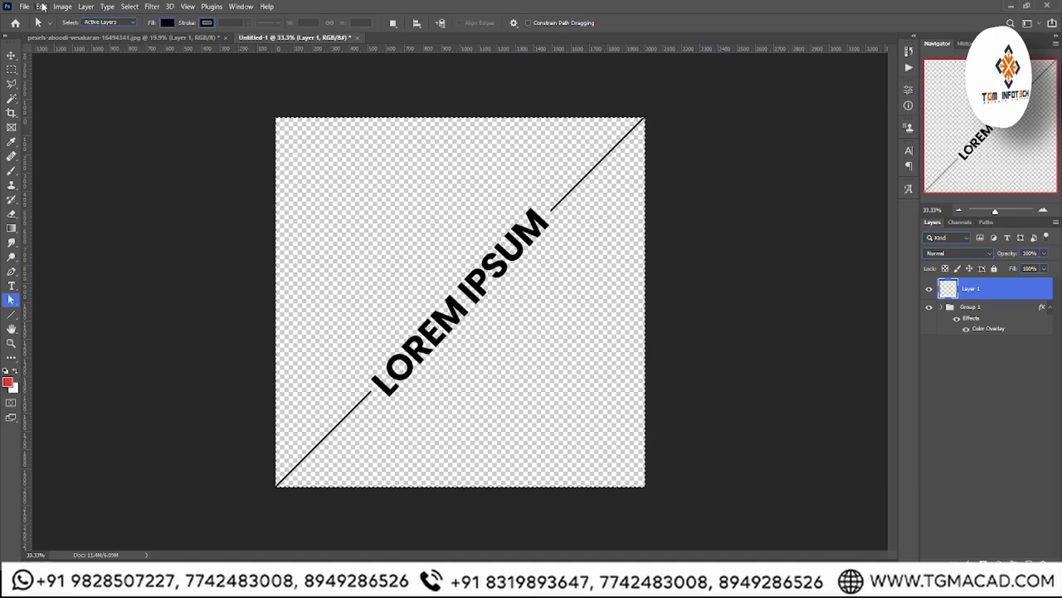
Define the diagonal LOREM IPSUM tile as a pattern named 'Lorem ipsum watermark'
left_click(40, 7)
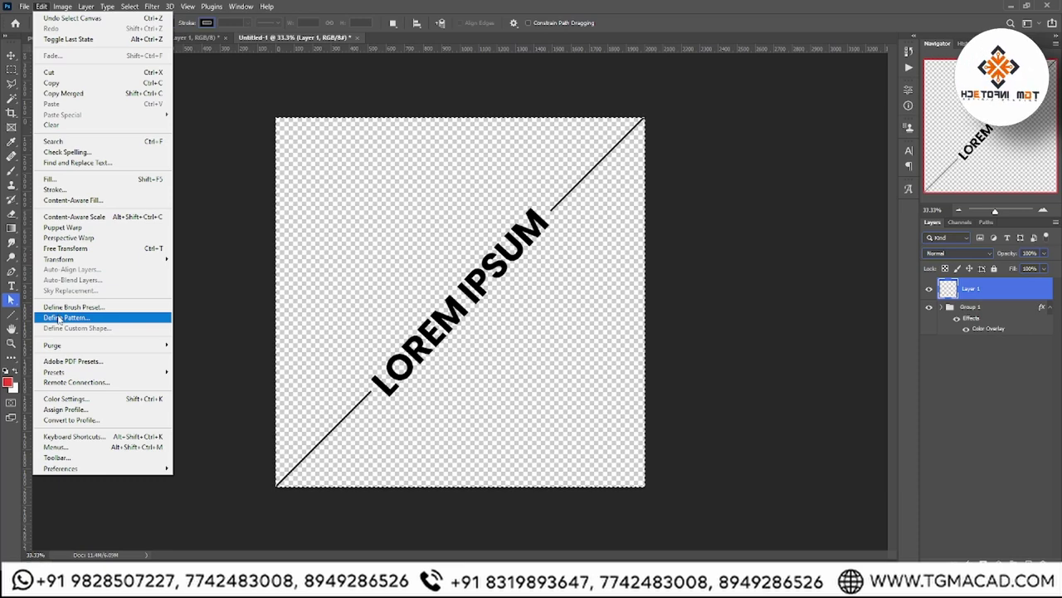
left_click(59, 318)
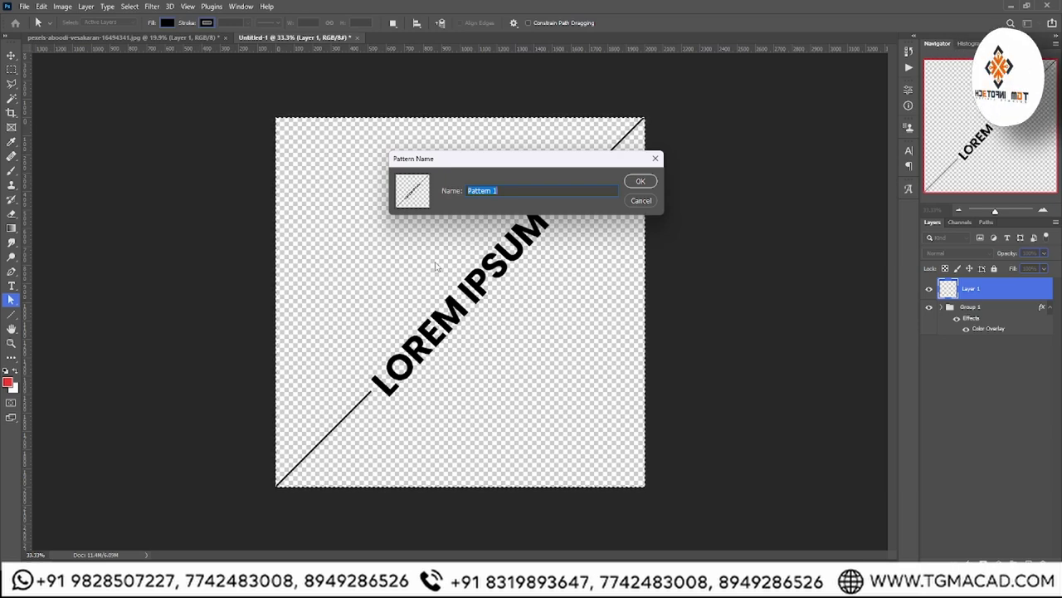
type("lOREM IPSUM")
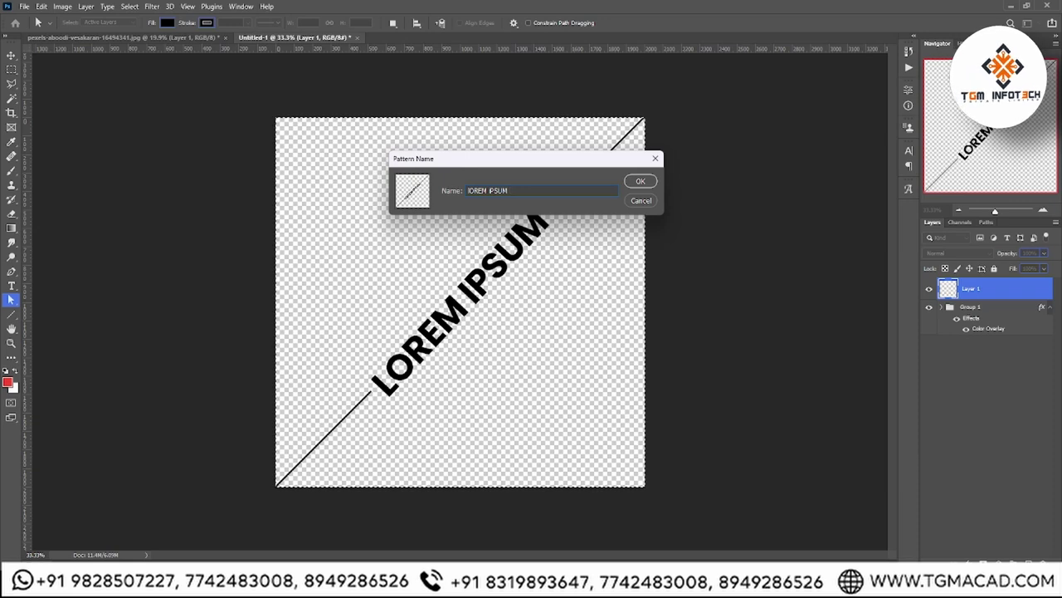
key("BackSpace")
key("BackSpace")
key("BackSpace")
key("BackSpace")
key("BackSpace")
key("BackSpace")
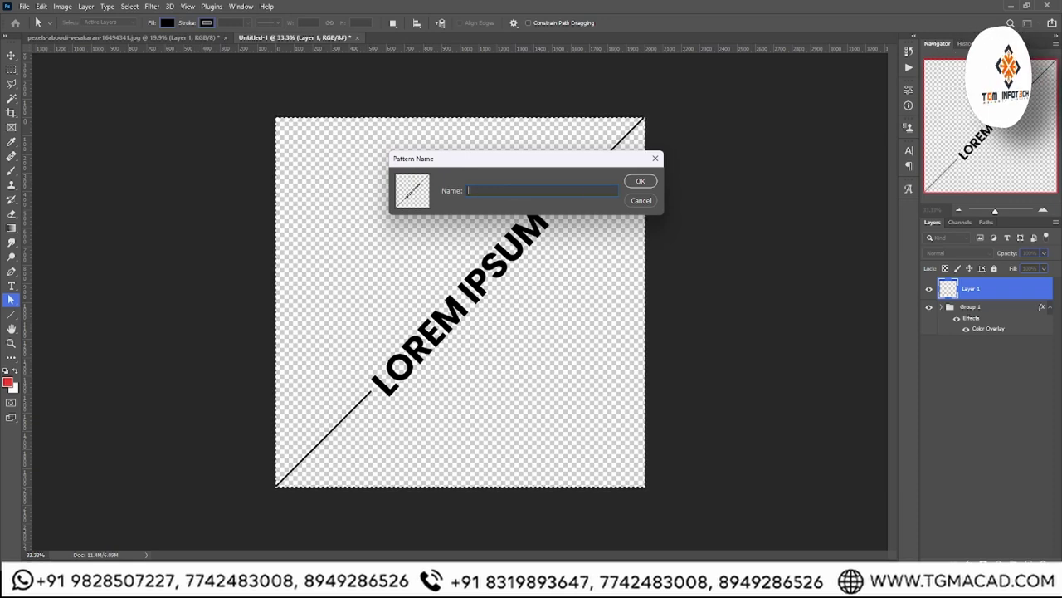
type("Lorem ip")
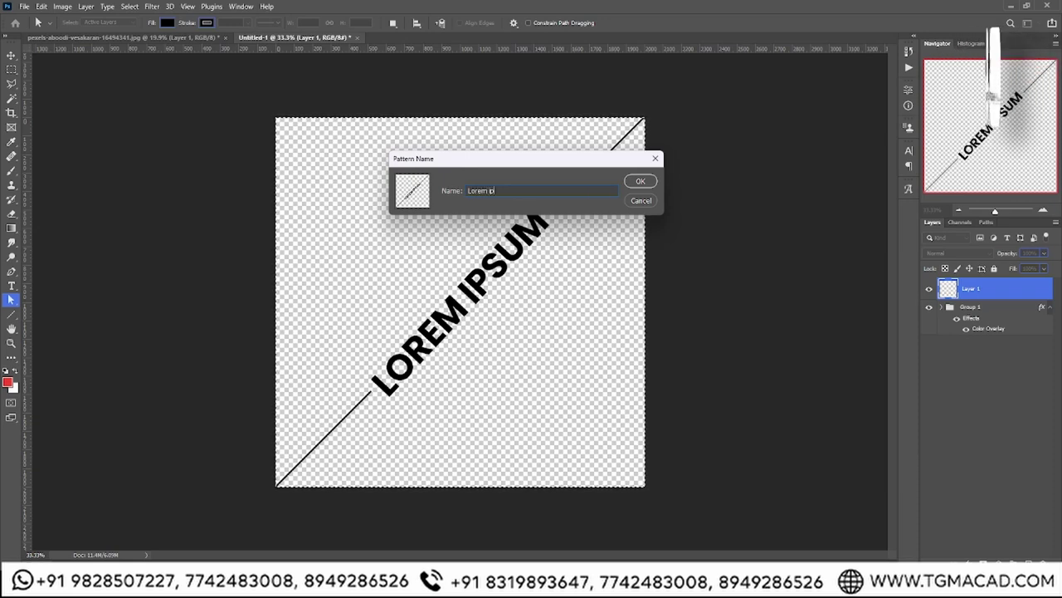
type("um wi")
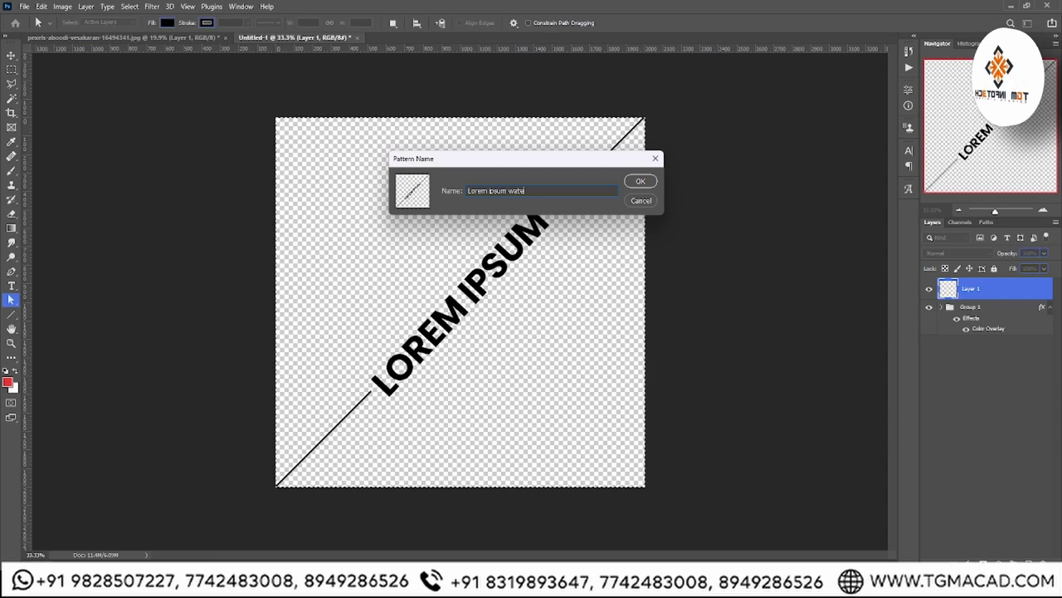
type("rmark")
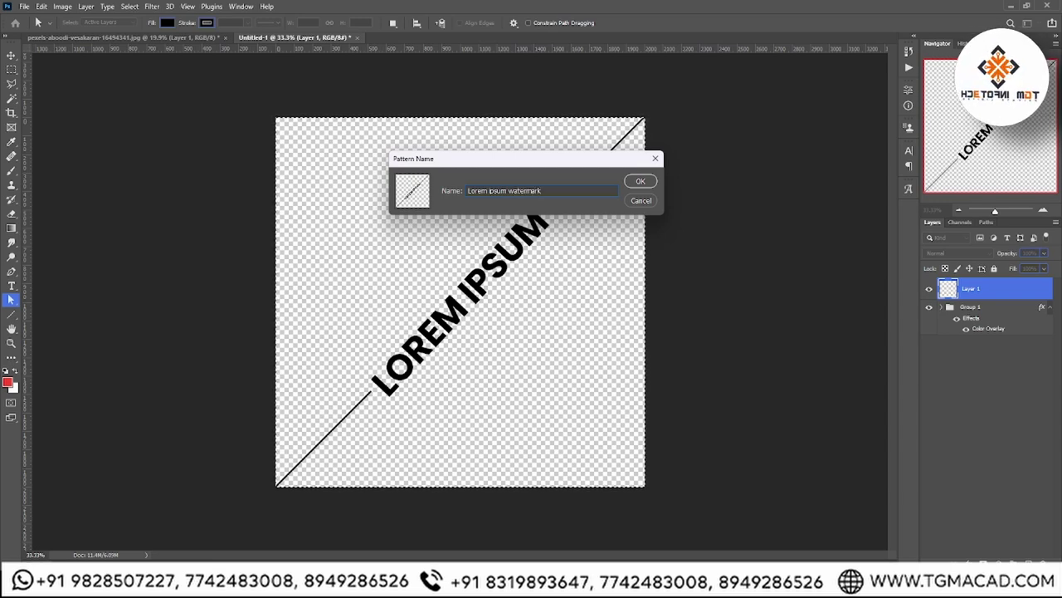
key("Return")
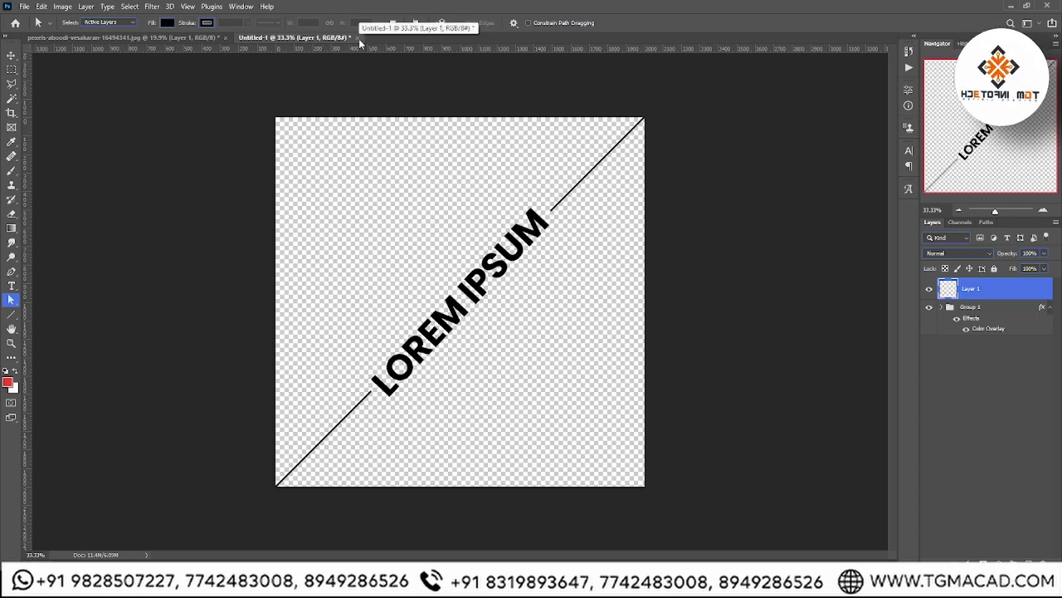
Close the Untitled-1 tile document without saving changes
left_click(357, 37)
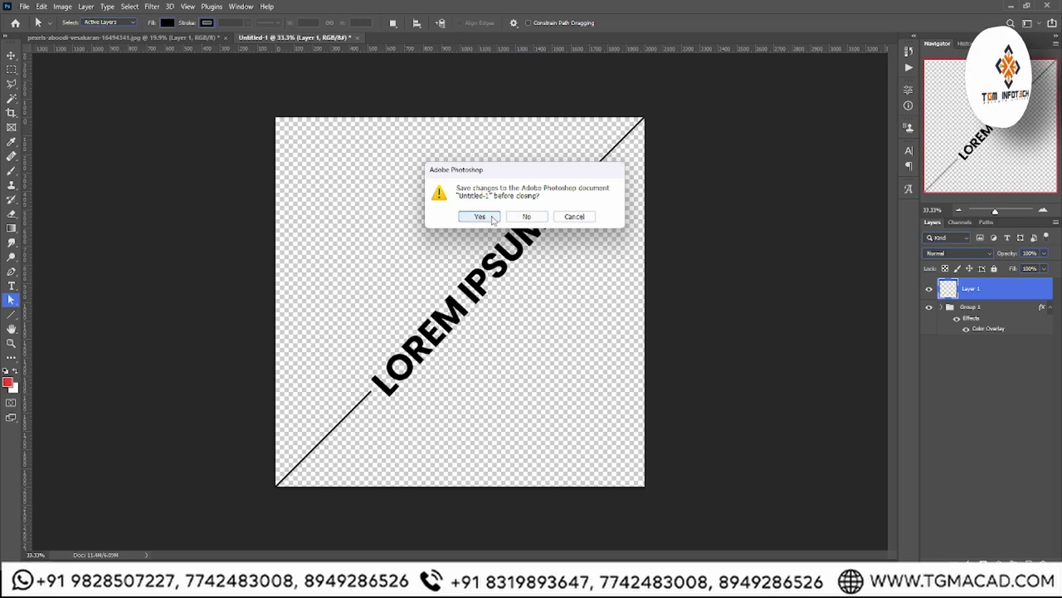
left_click(515, 219)
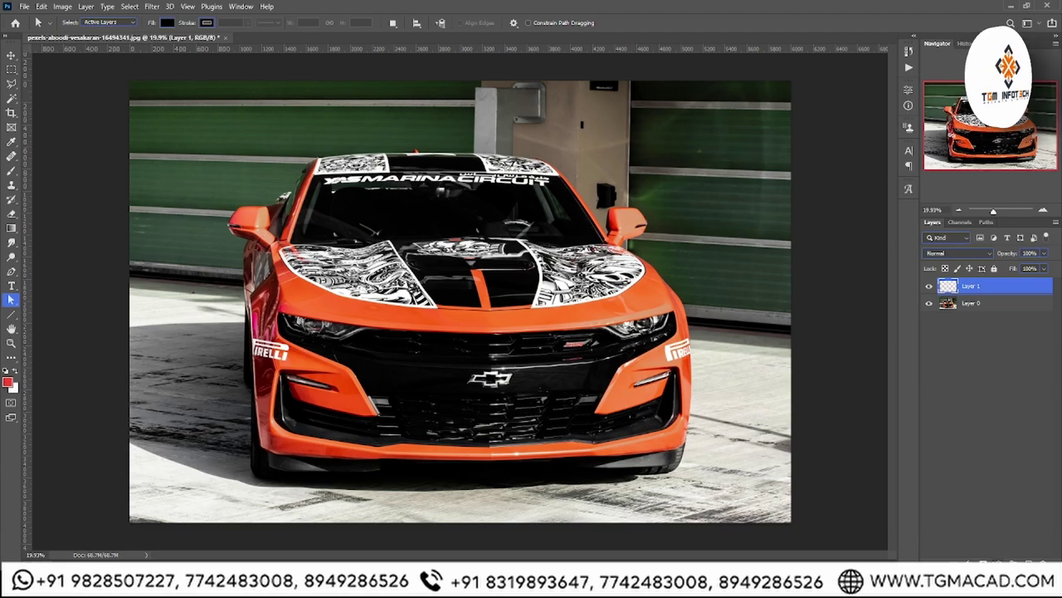
Add a Pattern Fill layer over the car photo and show its pattern picker list
left_click(999, 561)
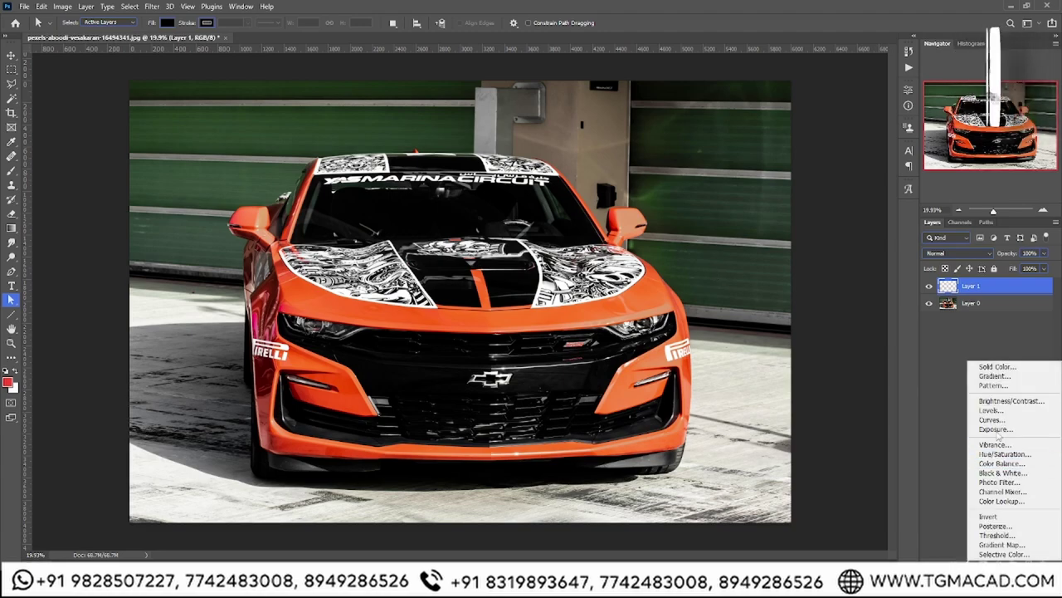
left_click(994, 385)
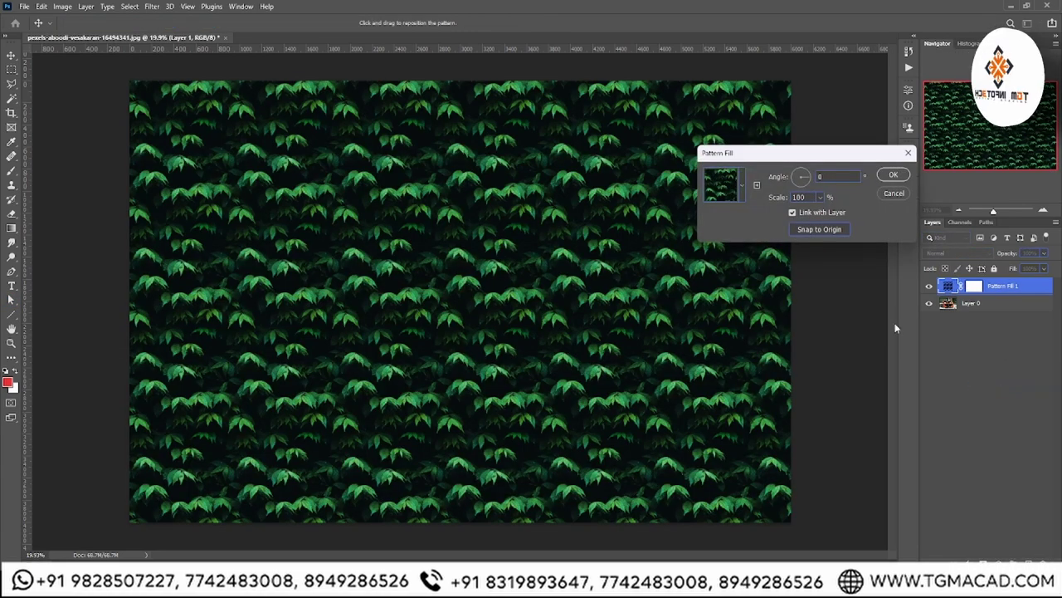
left_click(744, 184)
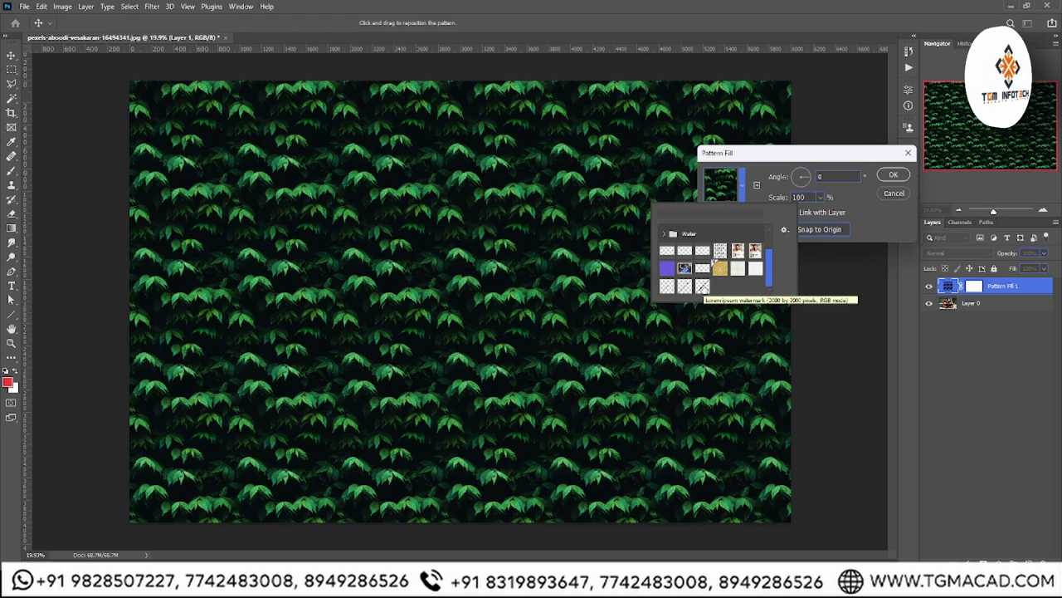
Fill the layer with the Lorem ipsum watermark pattern at a reduced scale
left_click(703, 285)
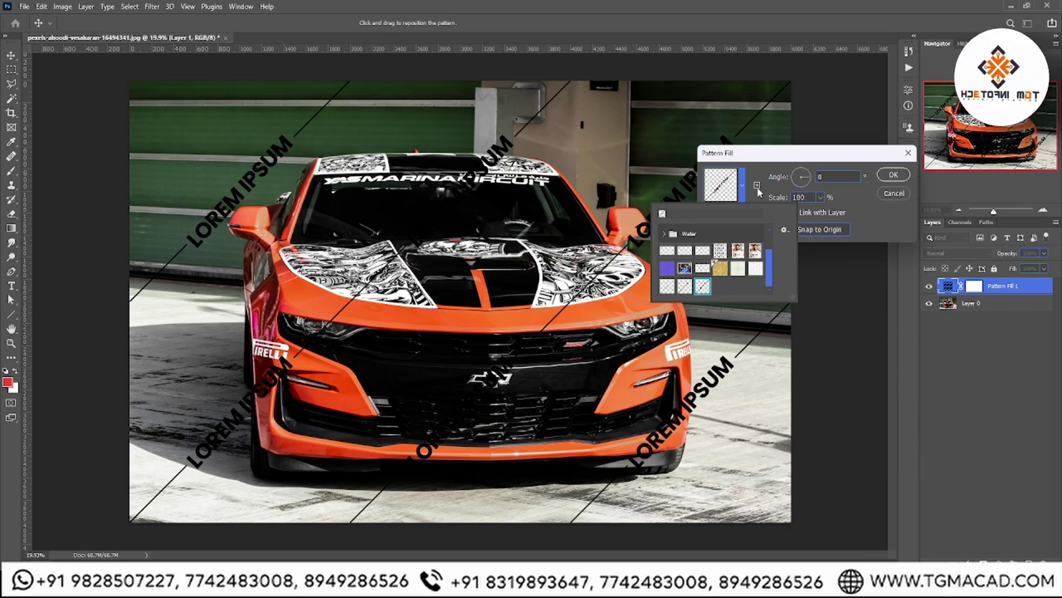
left_click(762, 196)
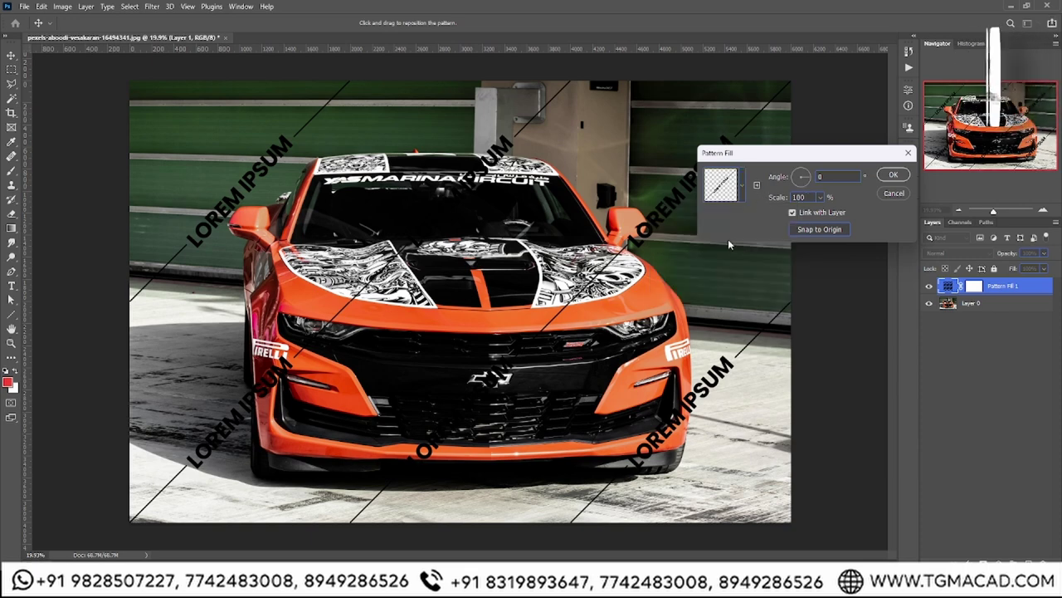
left_click(820, 197)
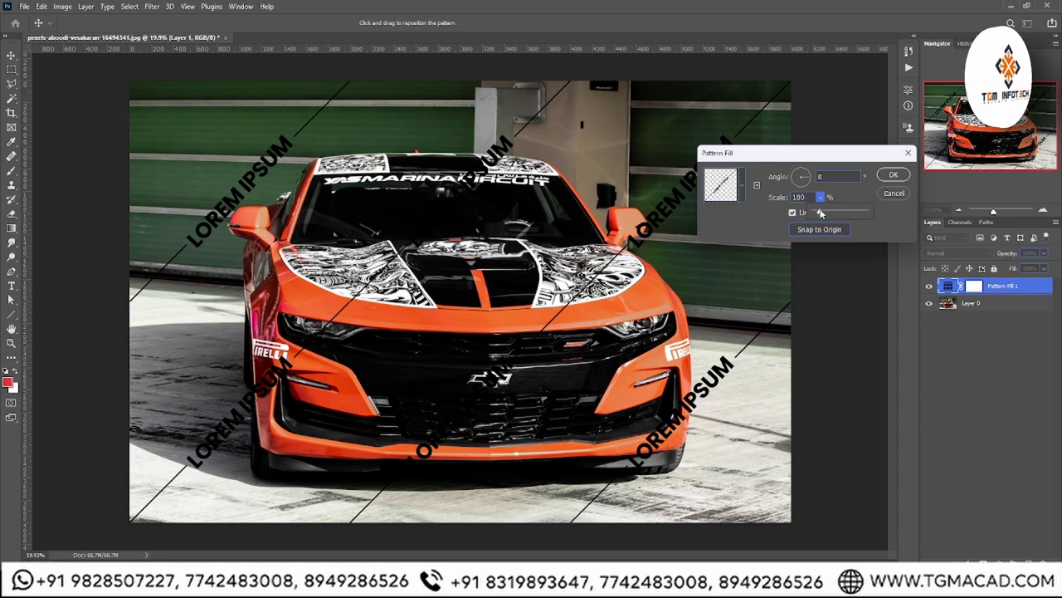
left_click_drag(820, 213, 815, 213)
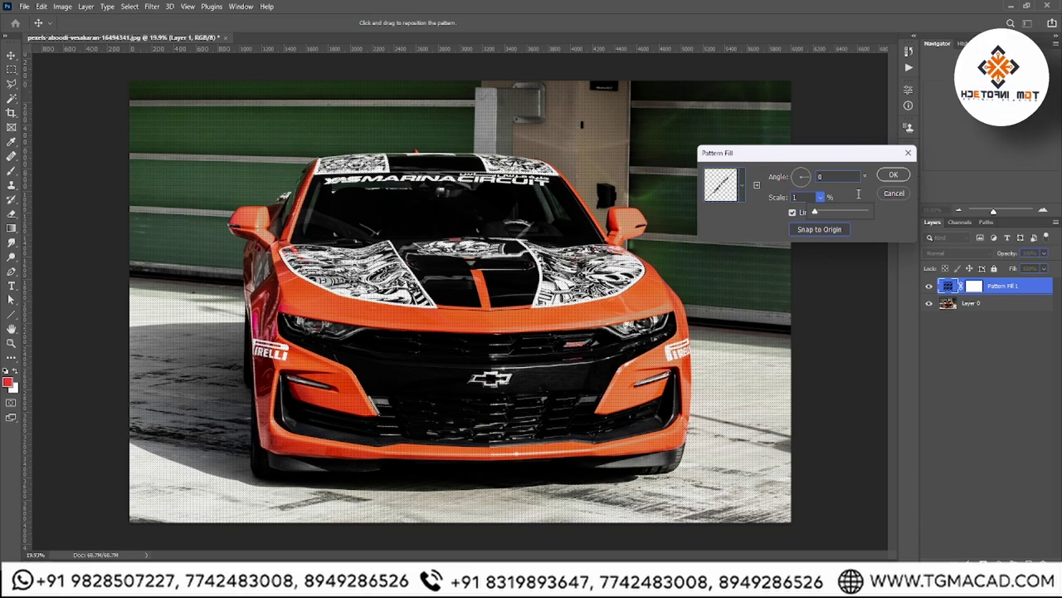
key("ctrl+plus")
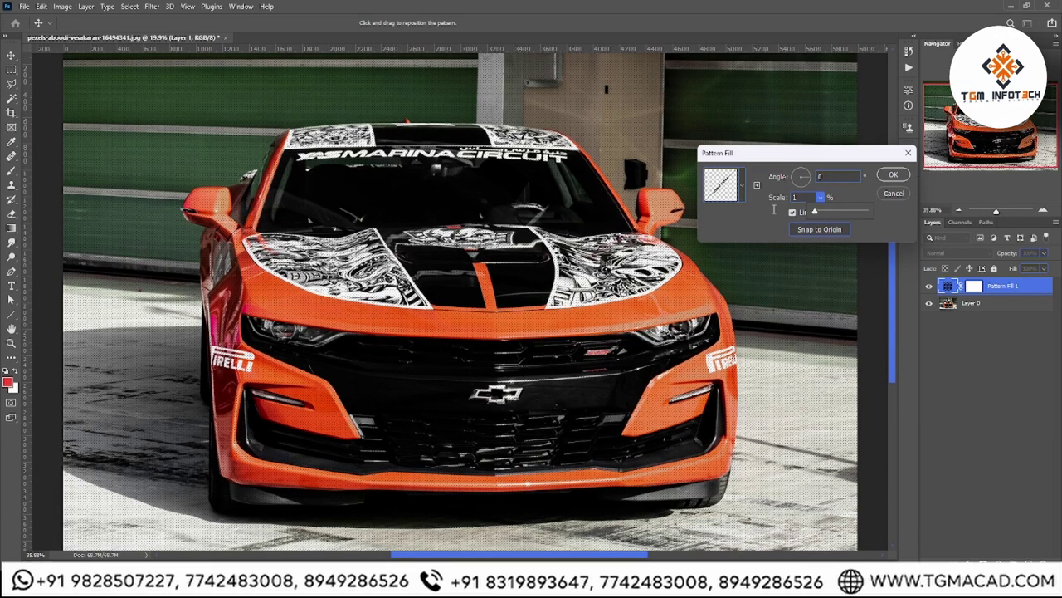
key("ctrl+plus")
left_click(891, 176)
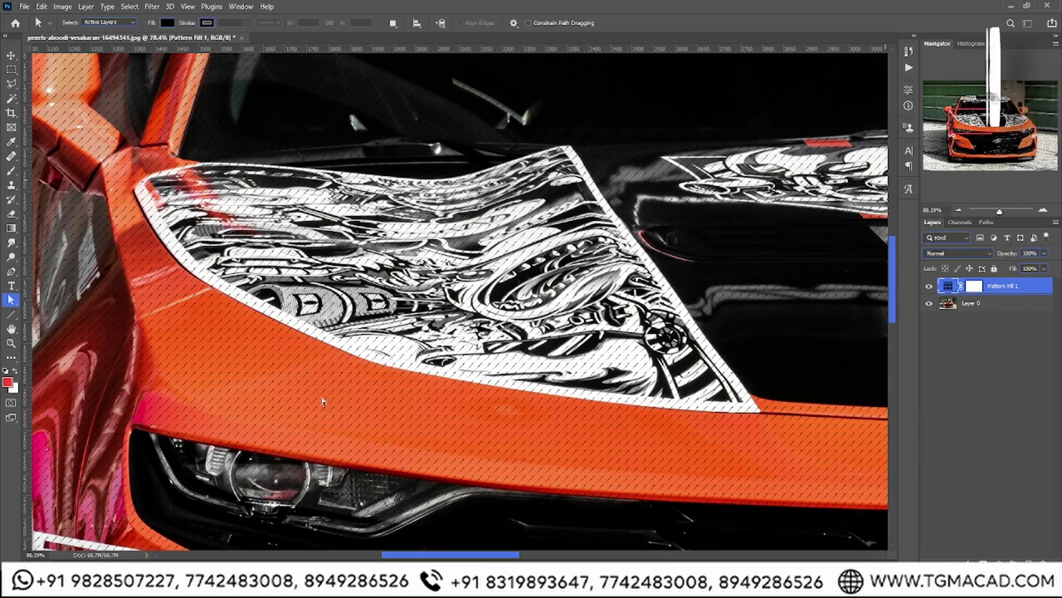
Reopen the Pattern Fill settings and enlarge the pattern scale
key("ctrl+plus")
key("ctrl+plus")
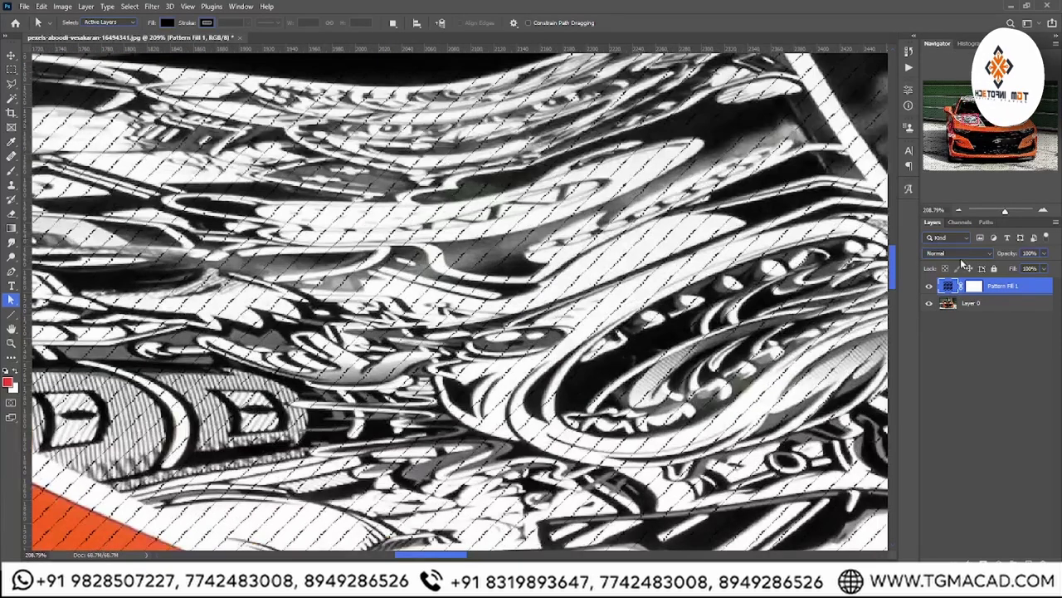
double_click(955, 284)
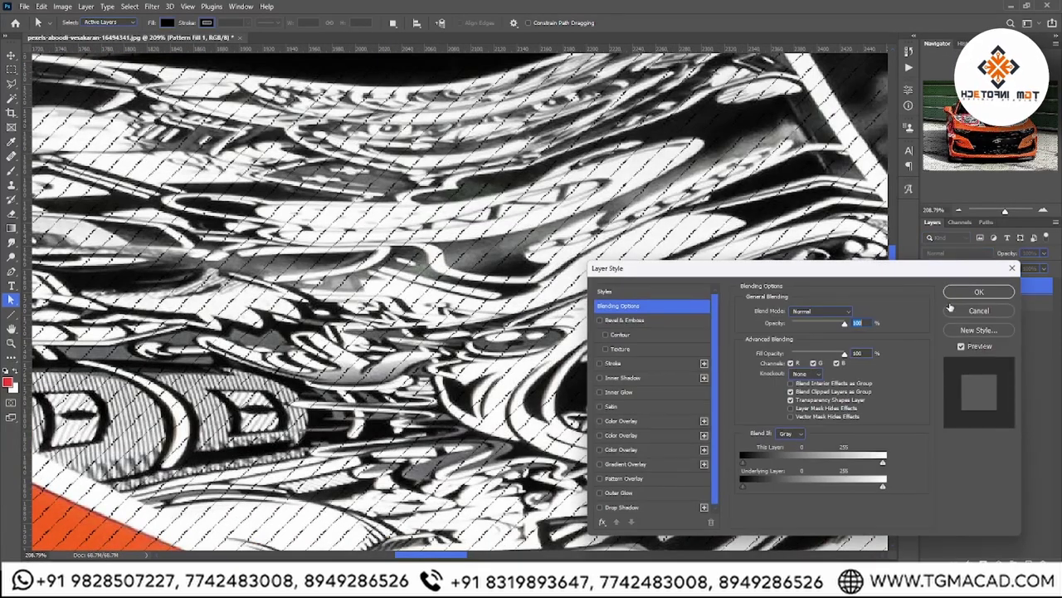
left_click(971, 312)
double_click(955, 286)
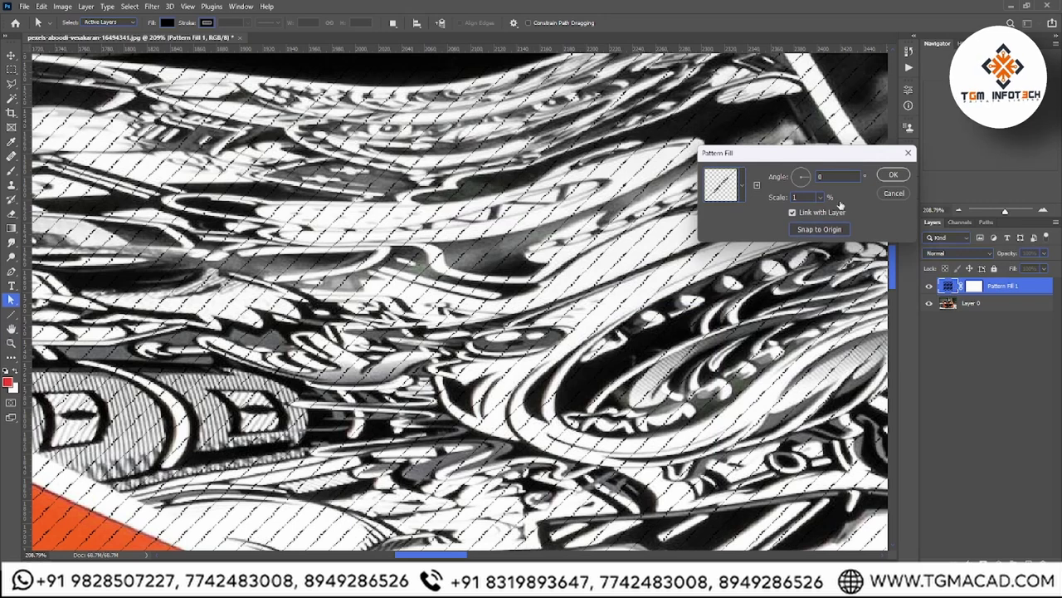
type("00")
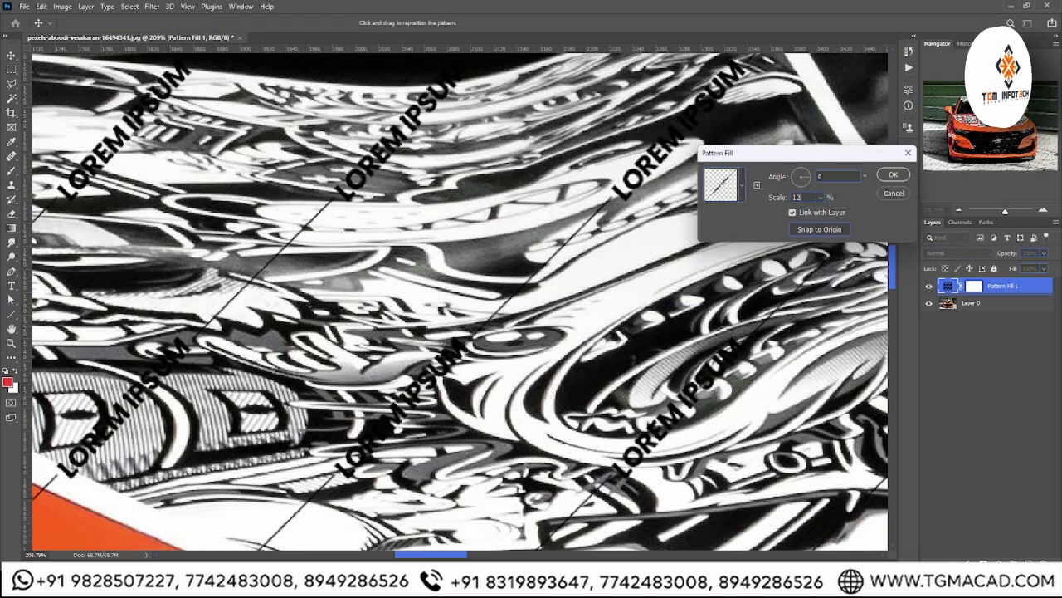
key("Return")
key("ctrl+0")
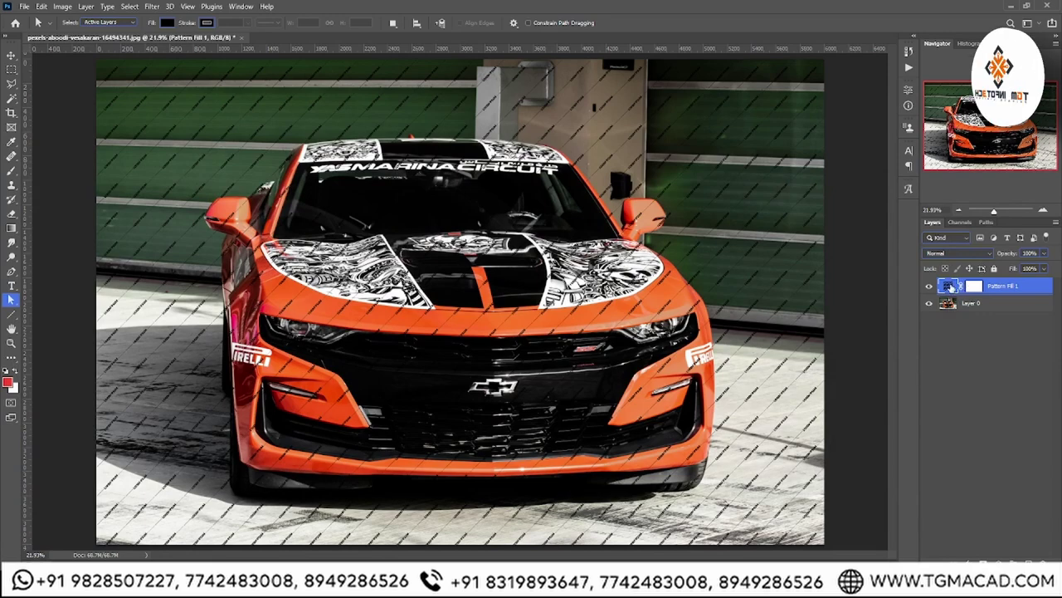
Set the Lorem ipsum watermark pattern scale to 35%
double_click(951, 287)
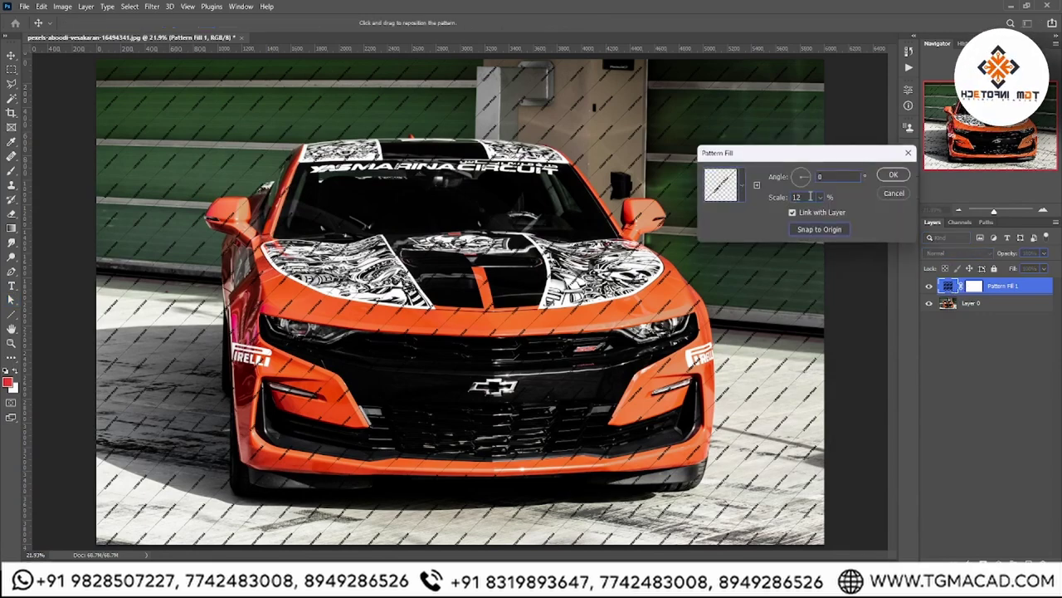
key("Return")
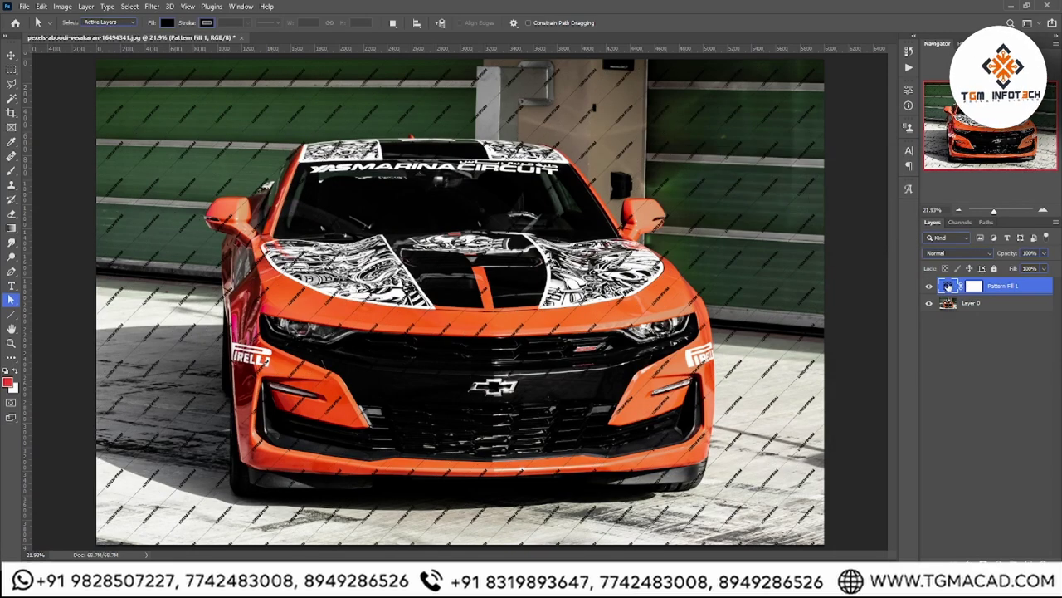
double_click(949, 287)
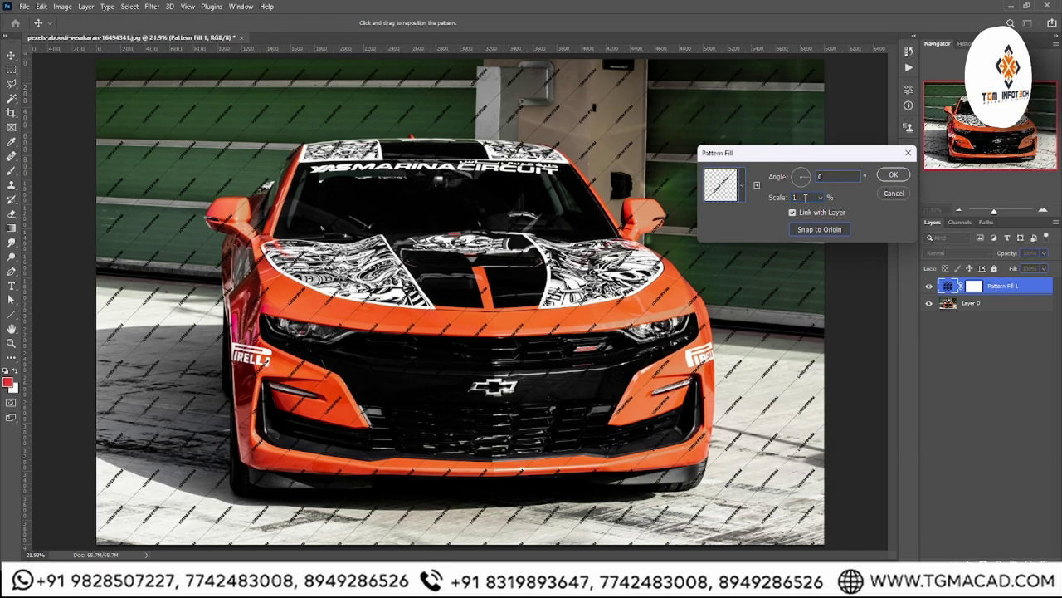
type("22")
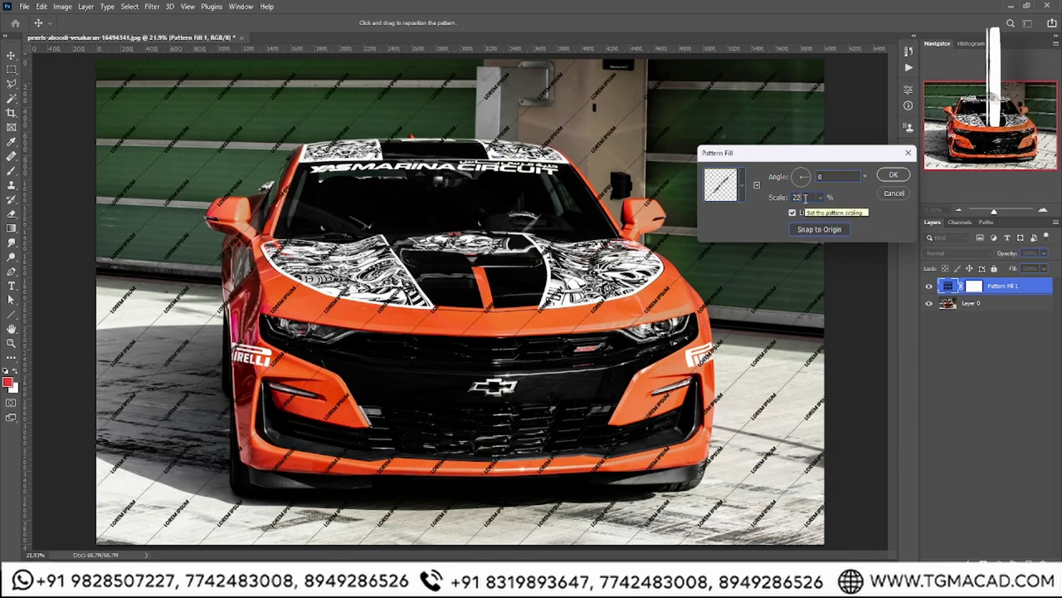
key("BackSpace")
type("5")
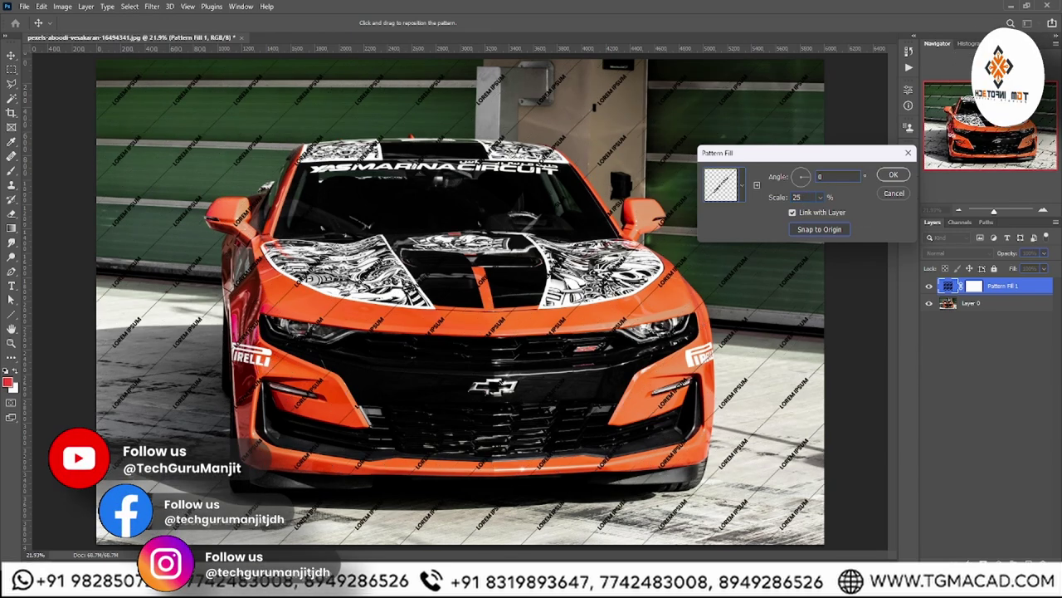
key("BackSpace")
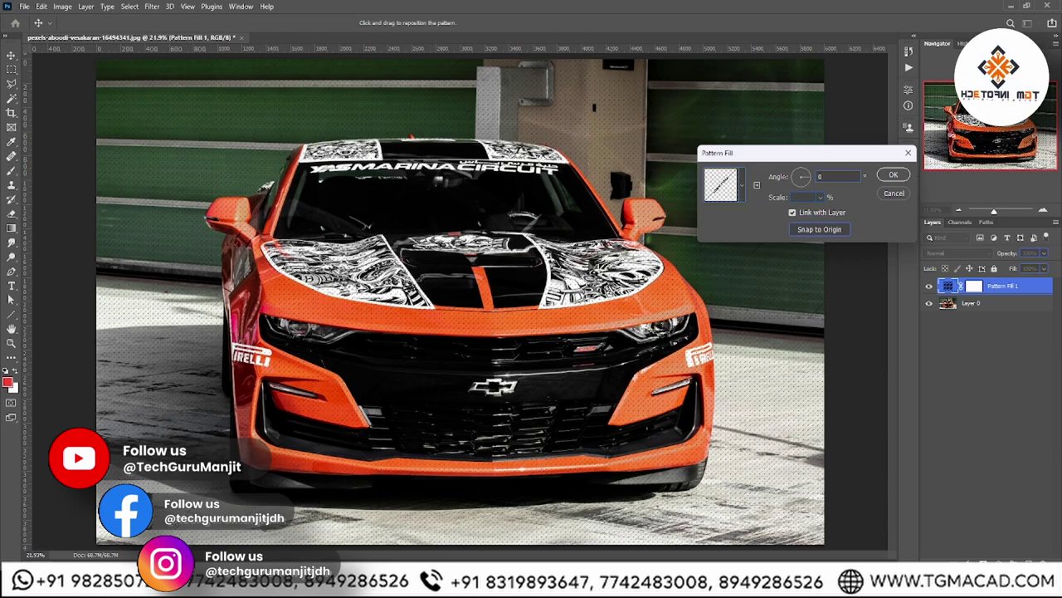
type("35")
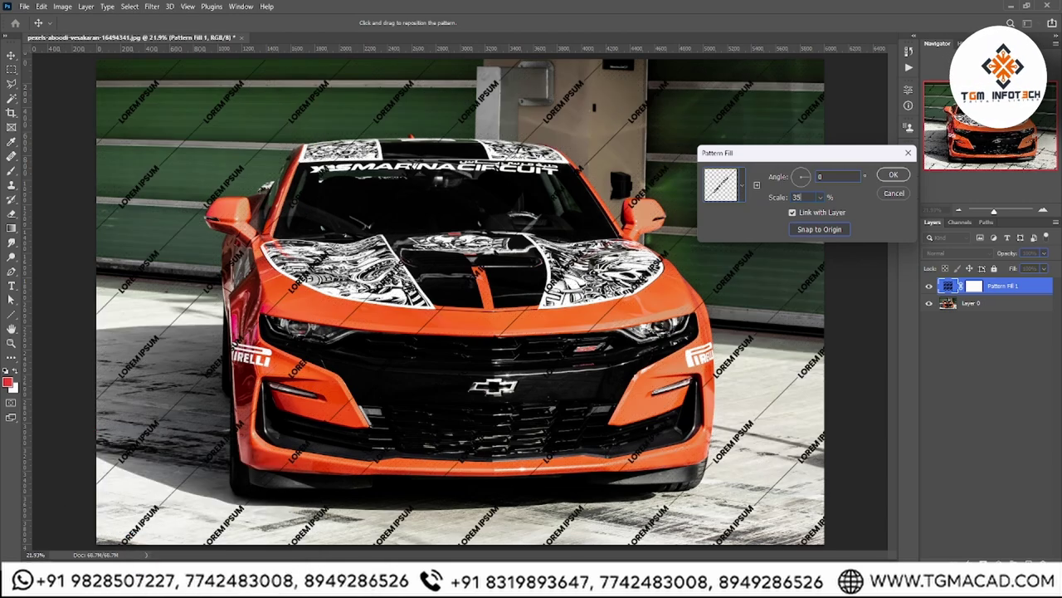
key("Return")
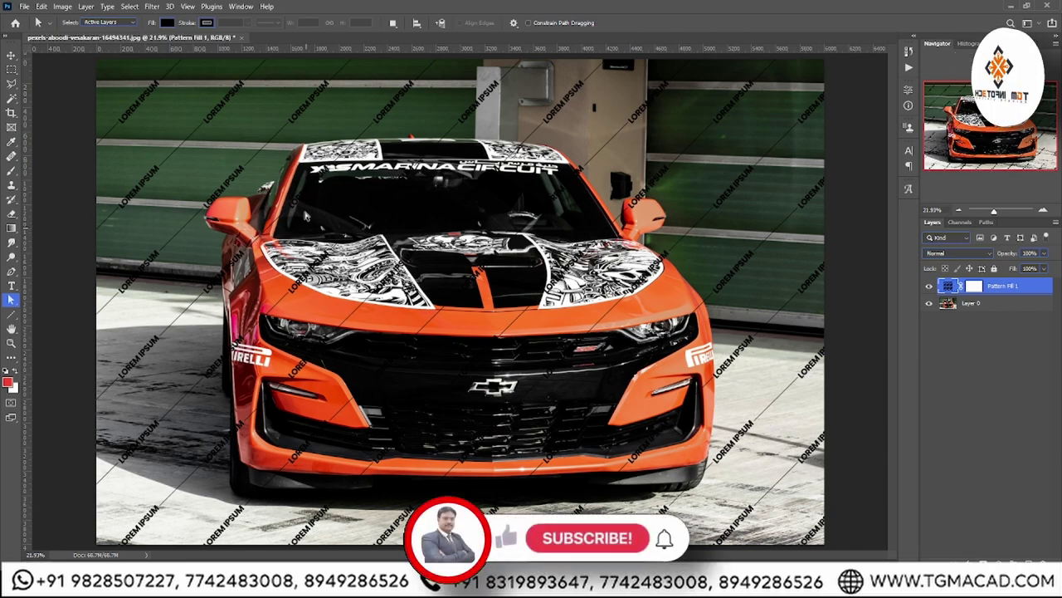
scroll(162, 126, "up", 3)
scroll(162, 126, "up", 3)
scroll(229, 138, "up", 3)
scroll(211, 157, "up", 2)
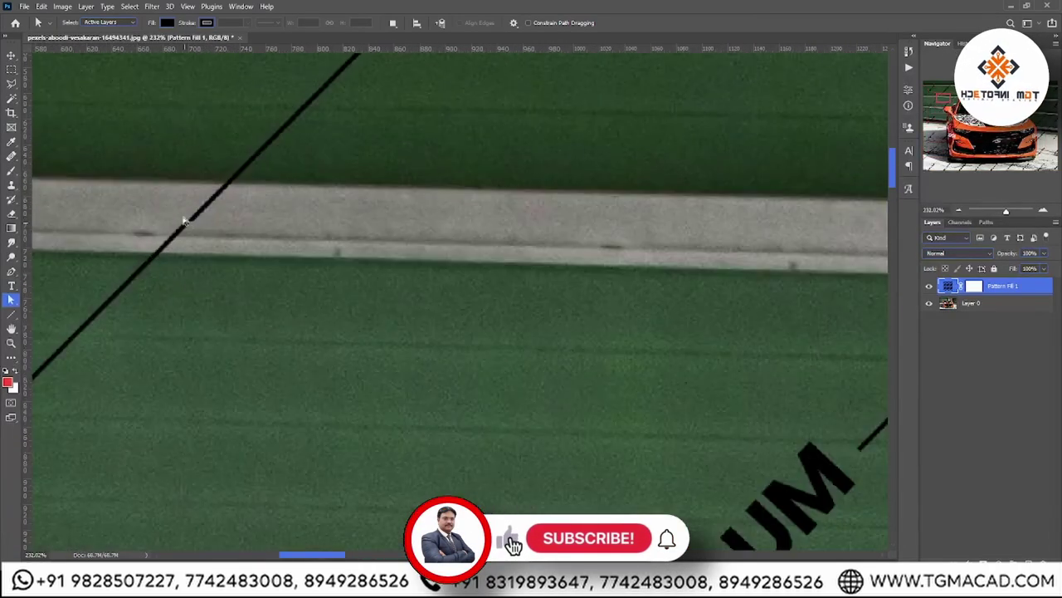
scroll(185, 229, "up", 3)
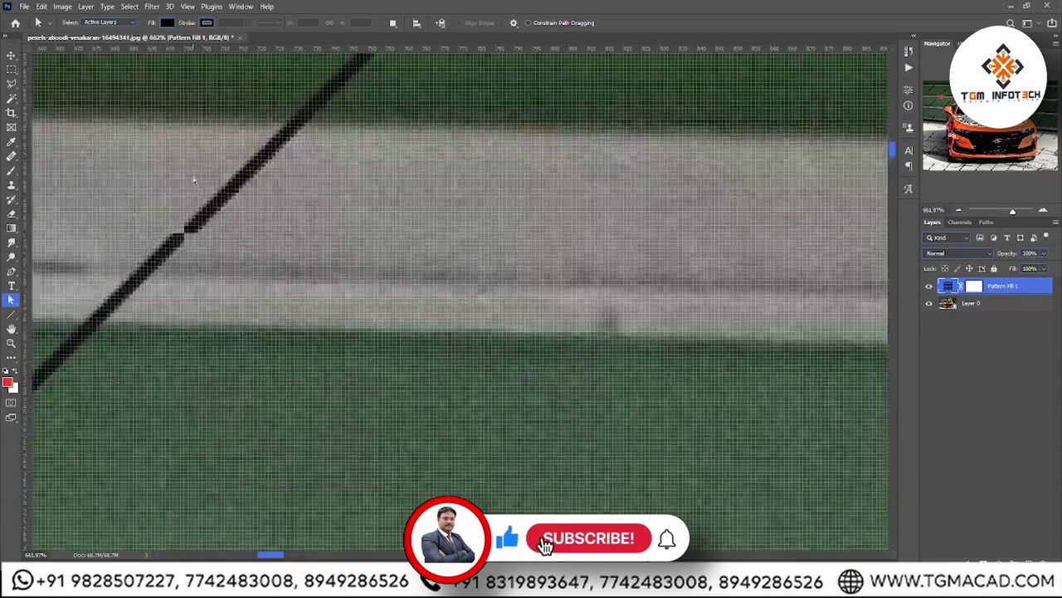
left_click(11, 328)
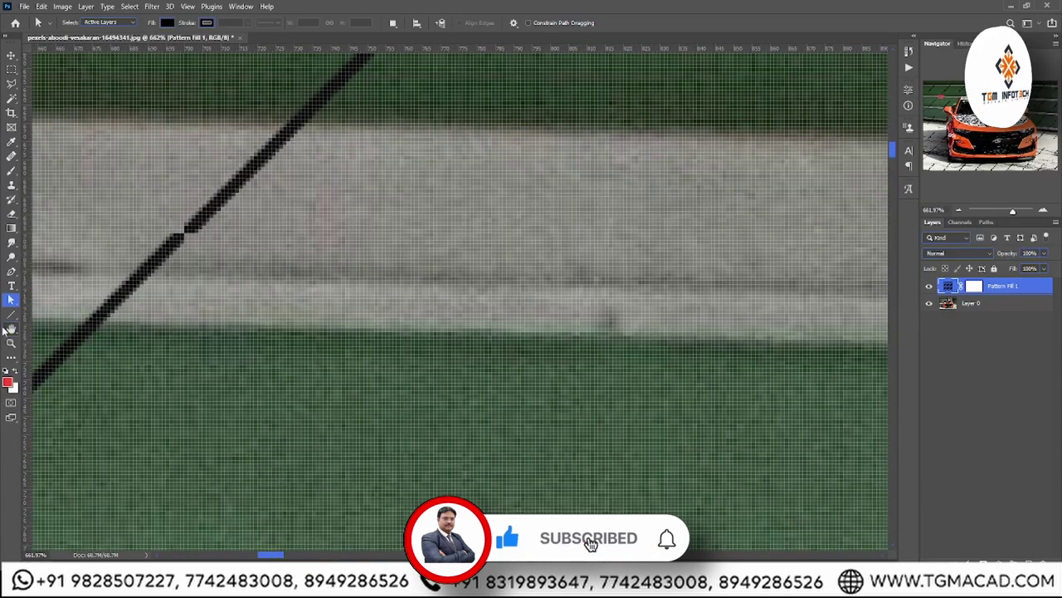
left_click(11, 343)
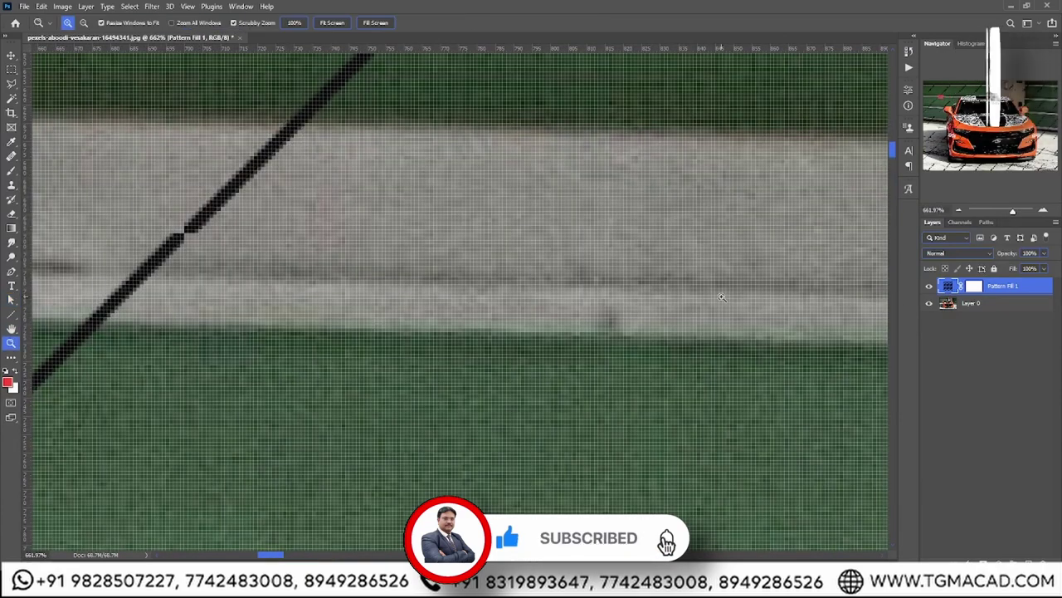
scroll(528, 309, "down", 8)
scroll(528, 309, "down", 2)
scroll(605, 323, "up", 4)
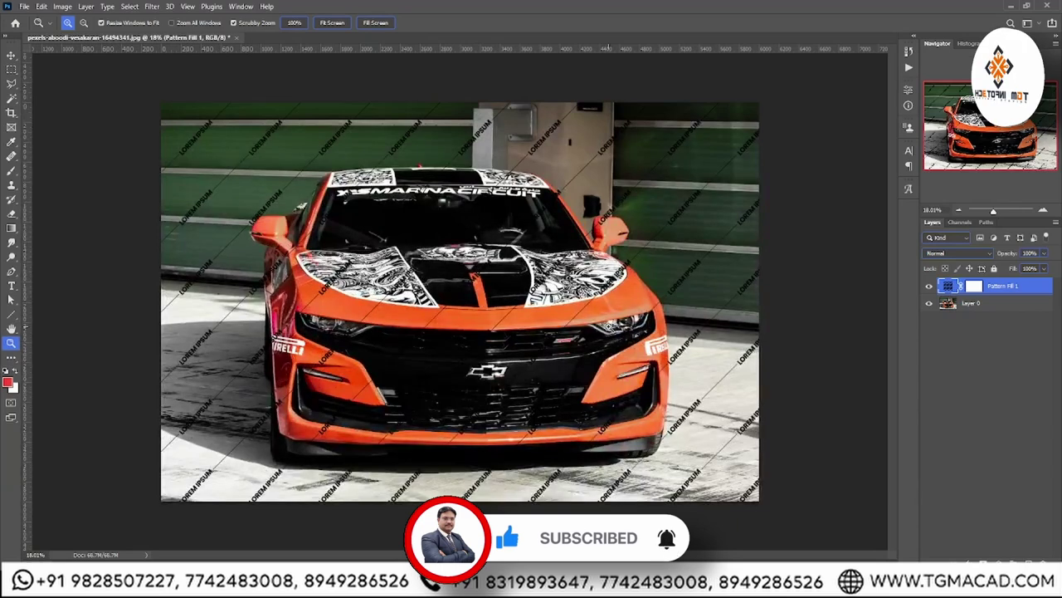
left_click(10, 55)
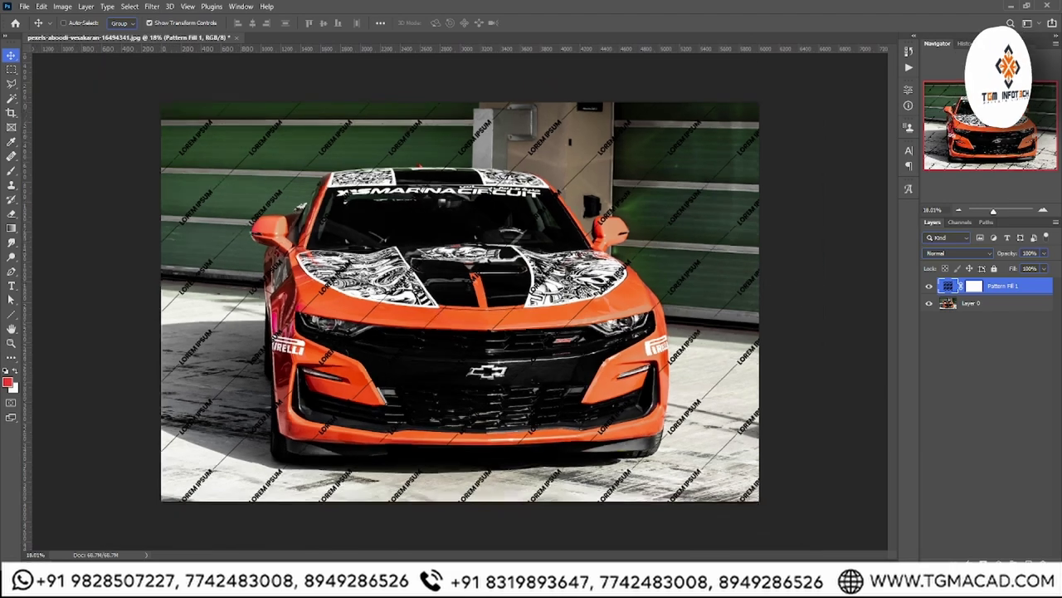
Lower the Pattern Fill 1 layer's opacity to 50%
left_click(1044, 253)
left_click_drag(1026, 267, 1016, 267)
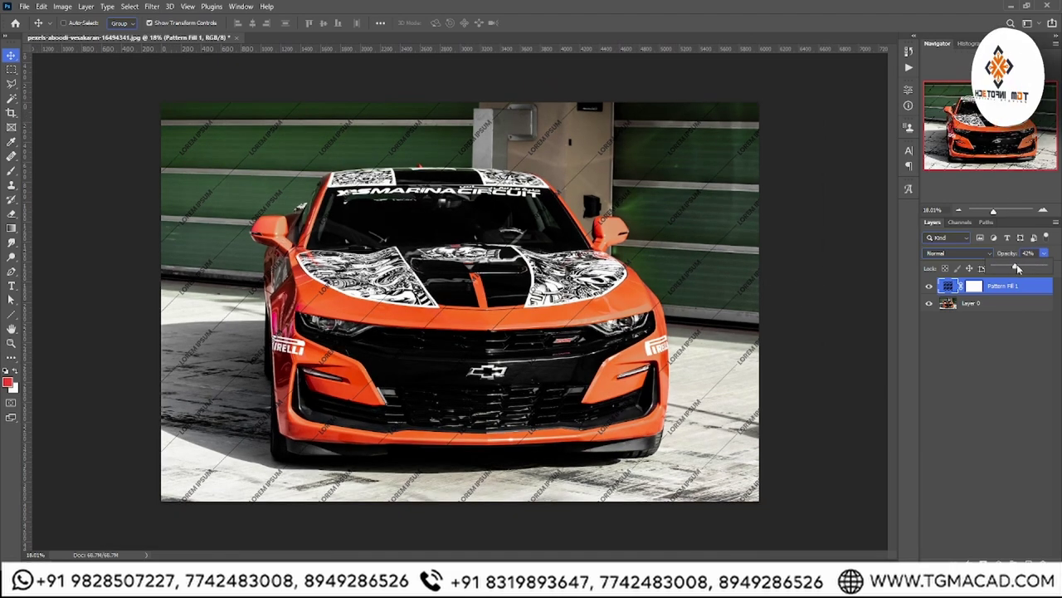
scroll(371, 270, "up", 3)
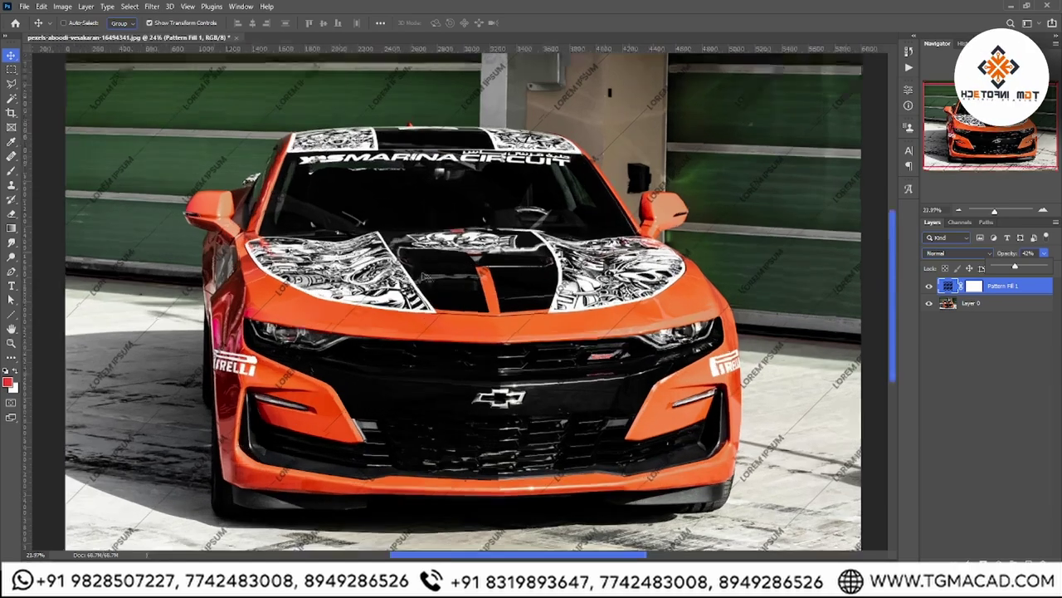
double_click(1030, 252)
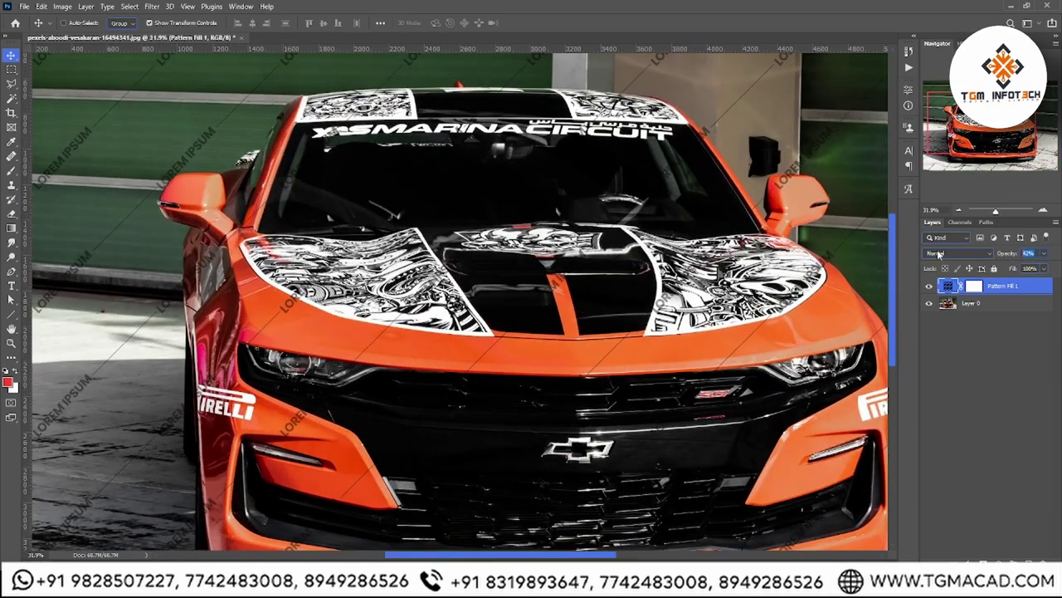
type("50")
key("Return")
scroll(623, 290, "down", 3)
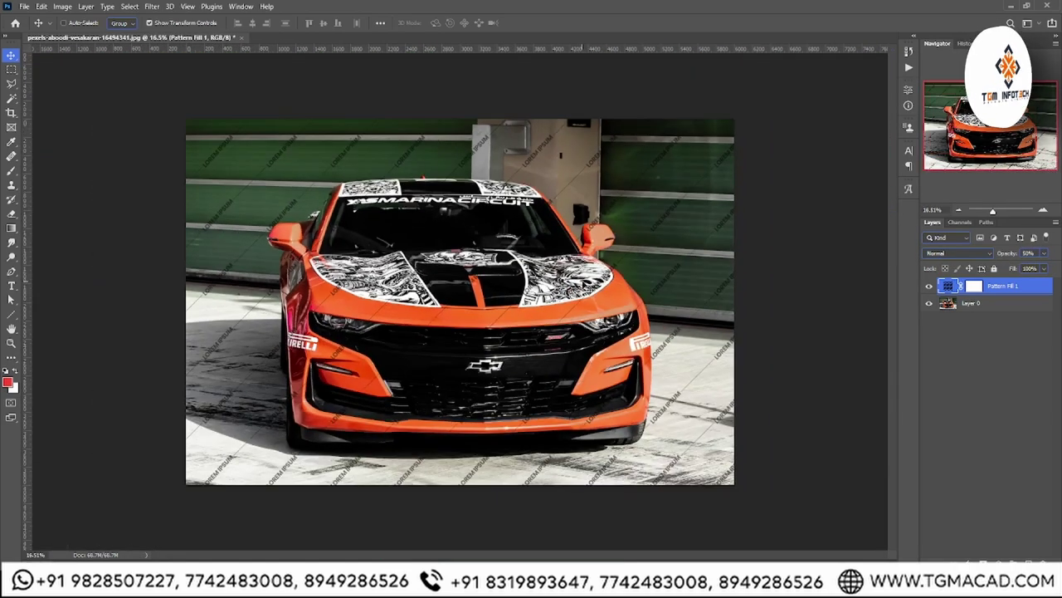
scroll(731, 282, "down", 2)
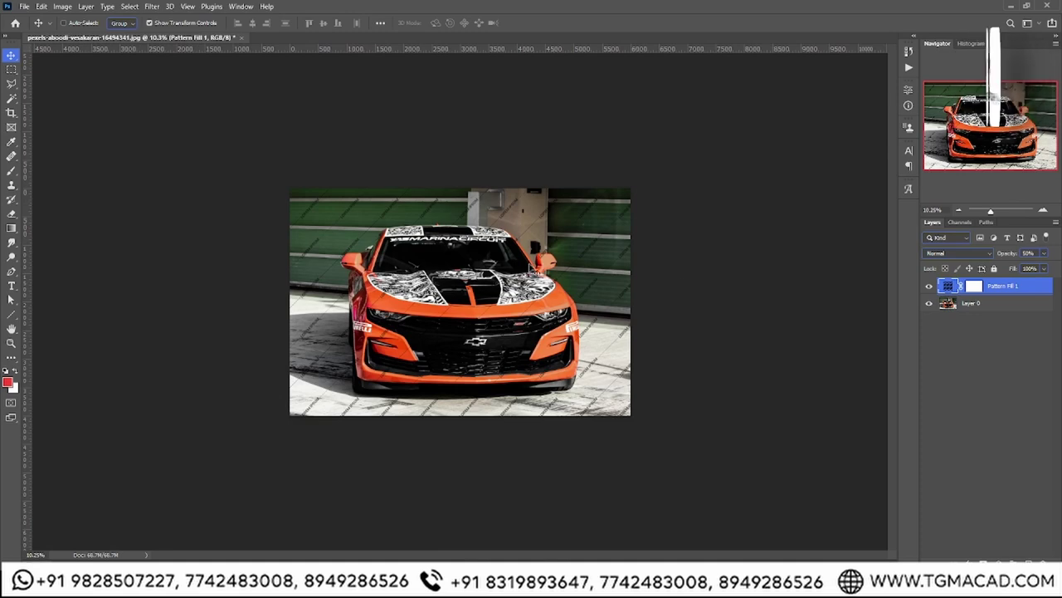
scroll(415, 210, "up", 2)
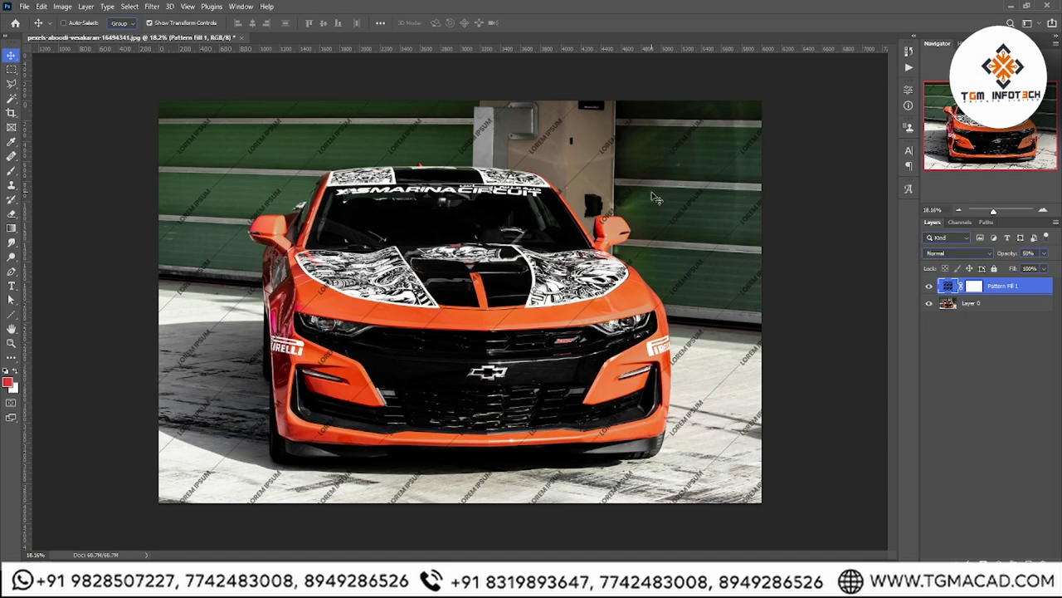
Hide Layer 0 and add a black Solid Color fill layer beneath Pattern Fill 1
left_click(929, 303)
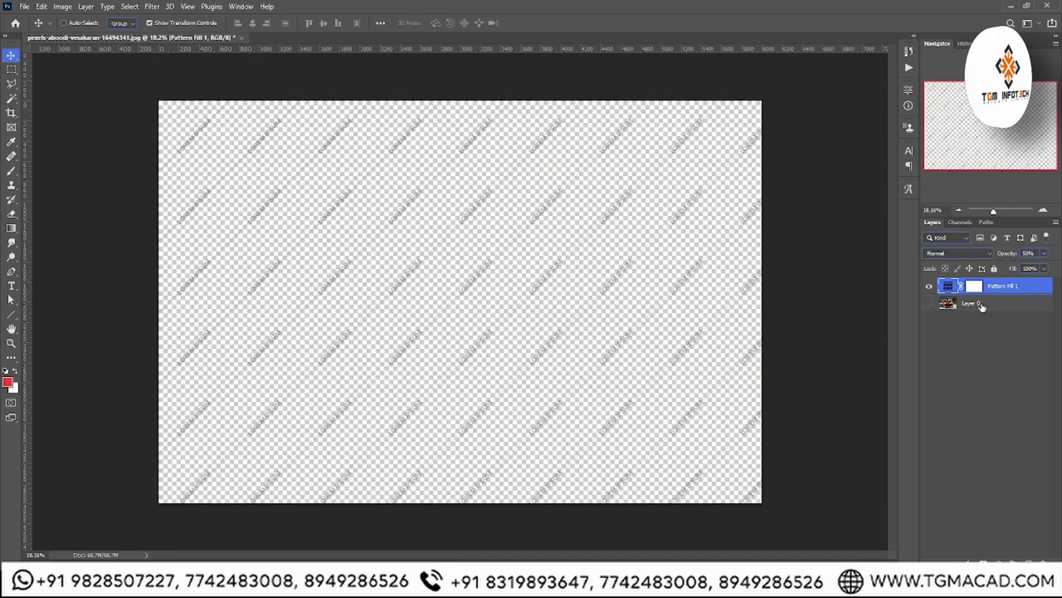
left_click(981, 305)
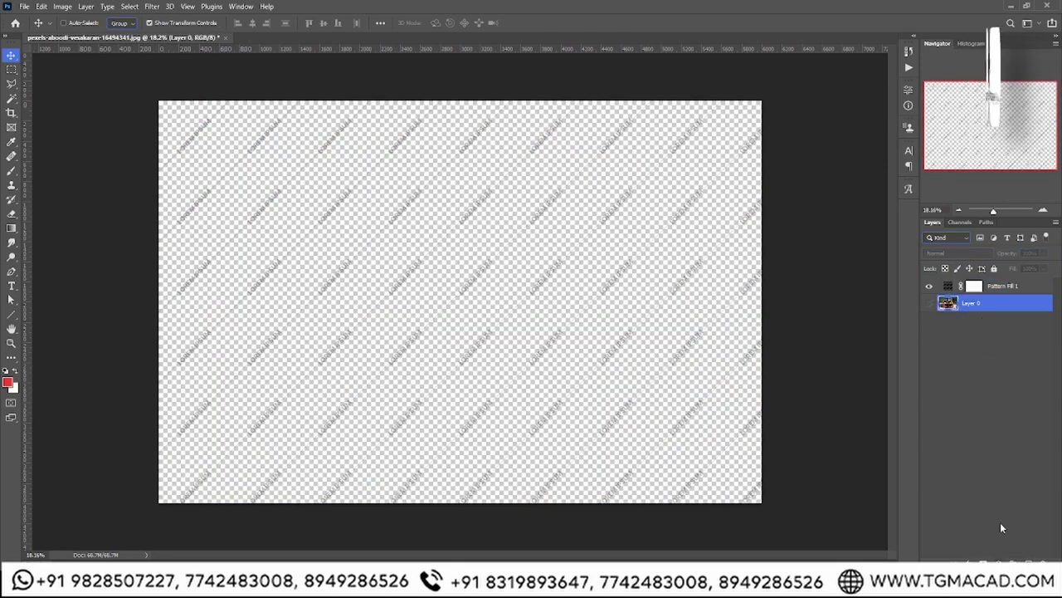
left_click(994, 562)
left_click(986, 371)
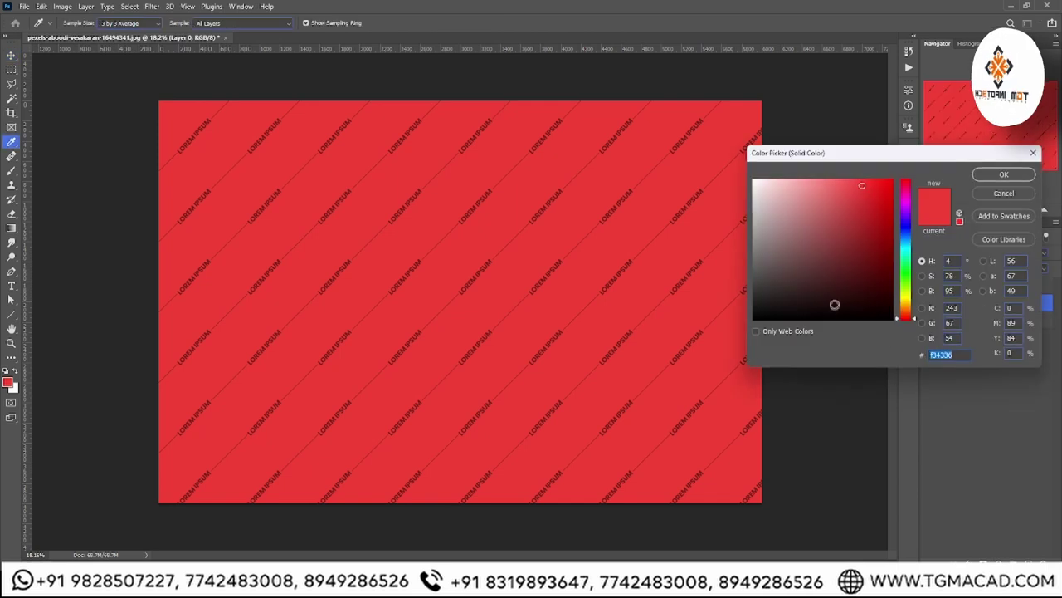
left_click_drag(834, 305, 699, 404)
key("Return")
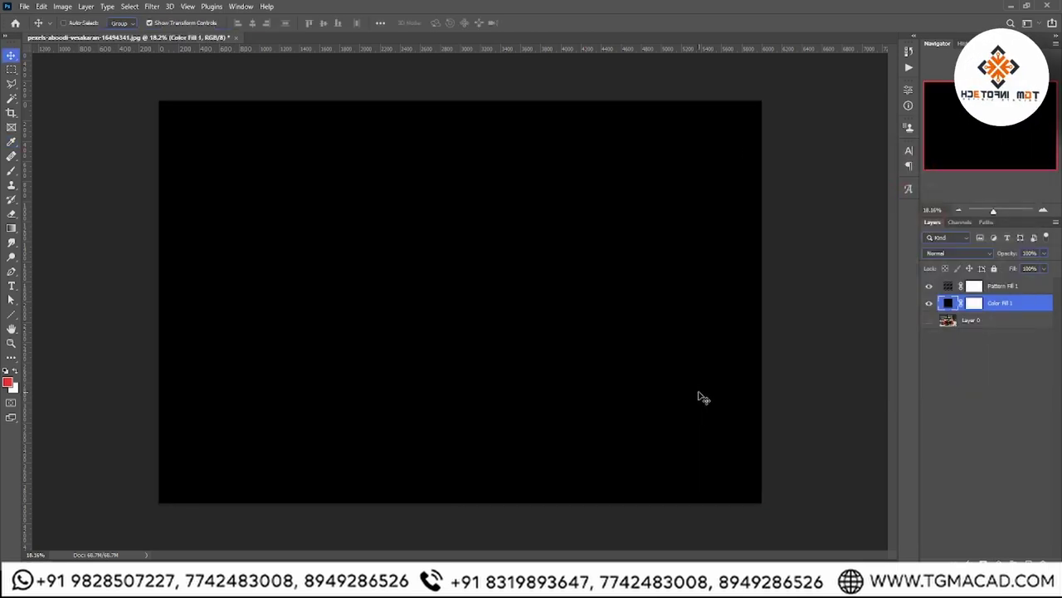
left_click(1014, 287)
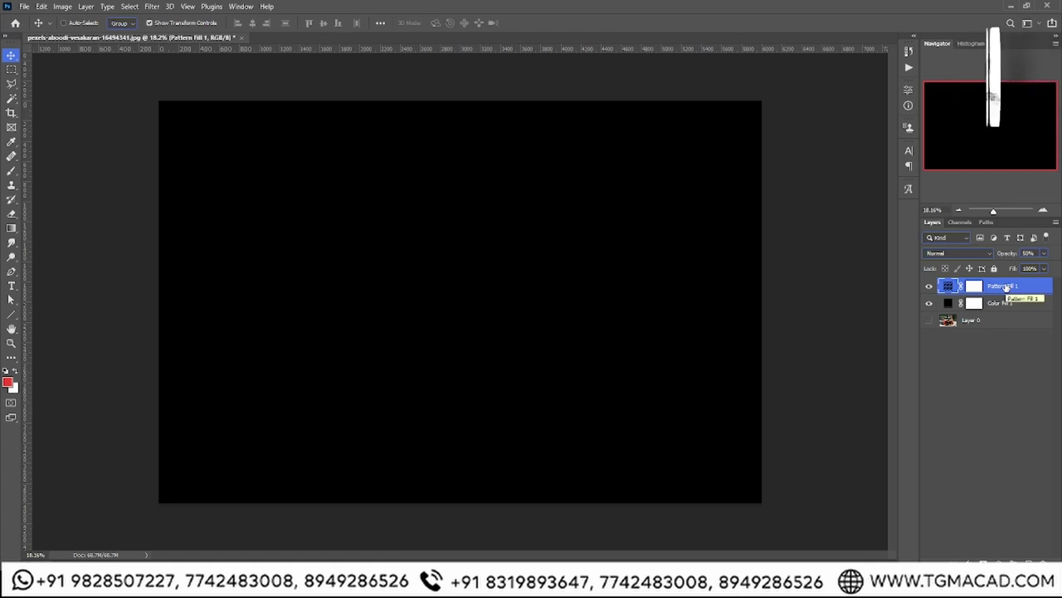
Convert Pattern Fill 1 to a Smart Object and give it a white Color Overlay
right_click(1005, 287)
left_click(896, 254)
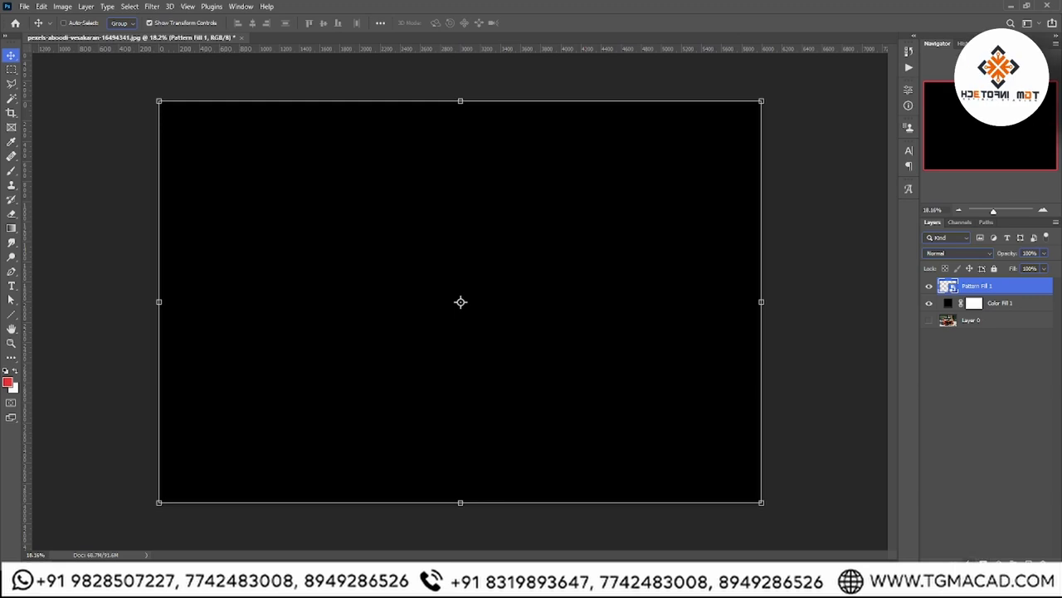
left_click(1012, 562)
left_click(995, 520)
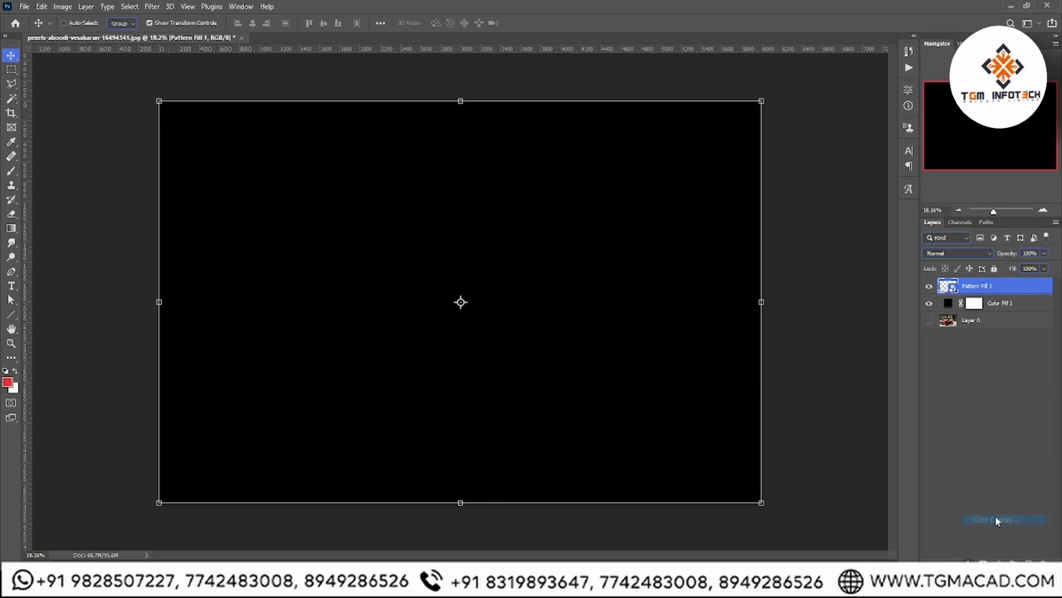
left_click(851, 312)
left_click(633, 206)
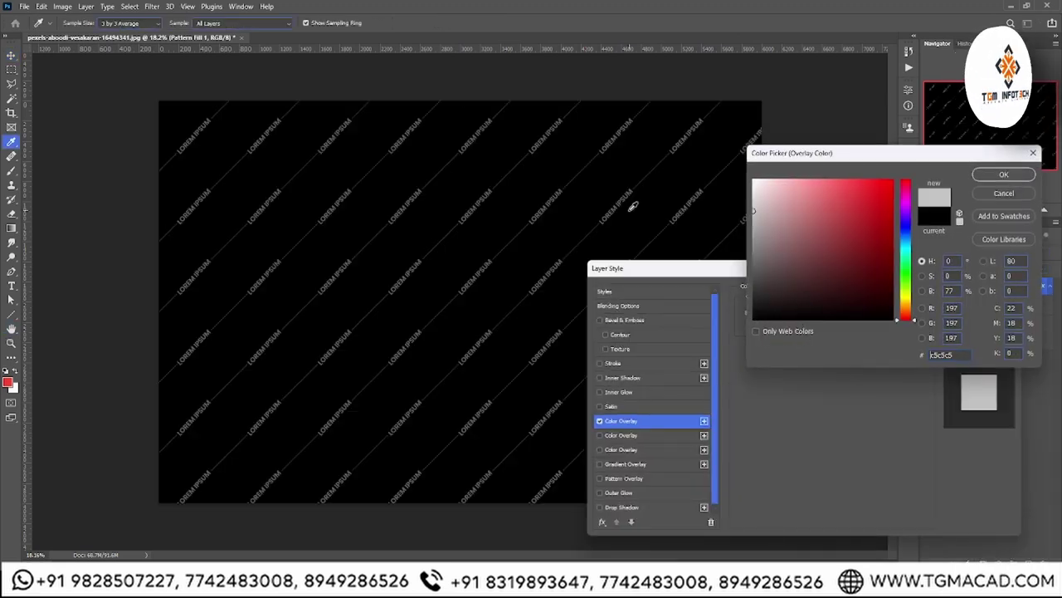
left_click(610, 110)
key("Return")
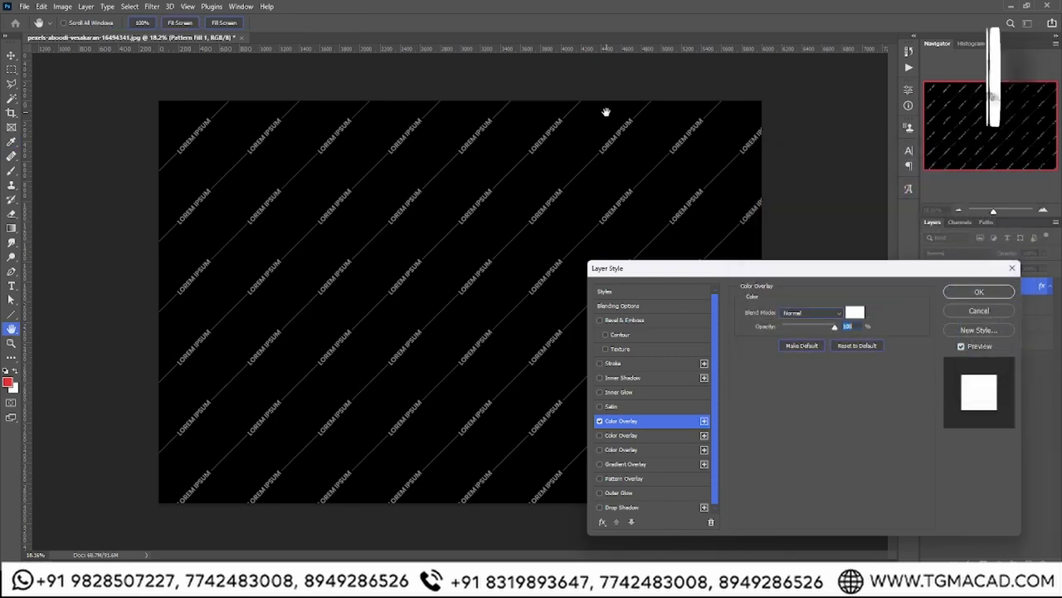
key("Return")
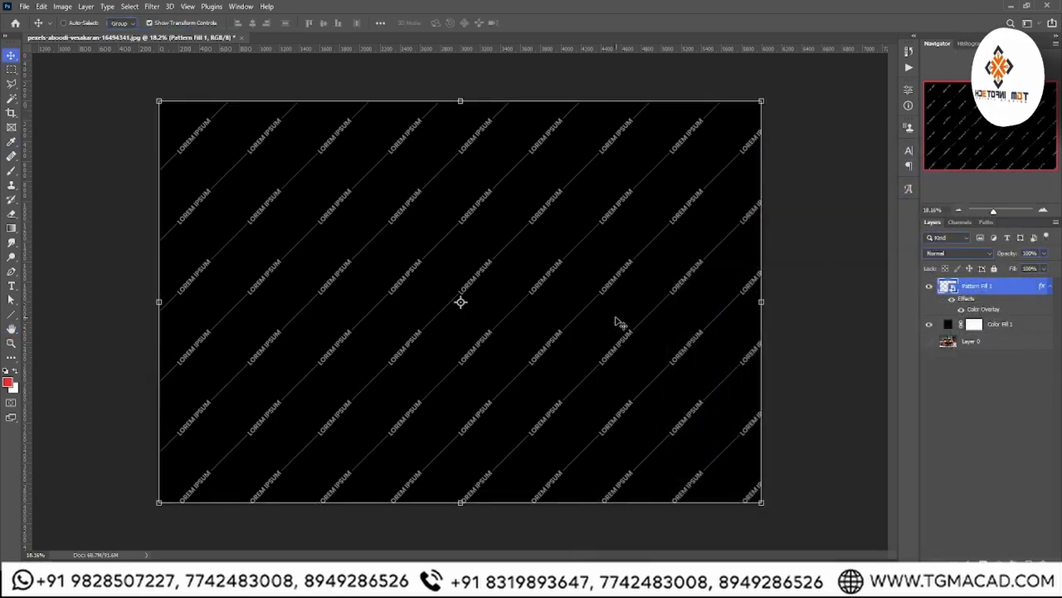